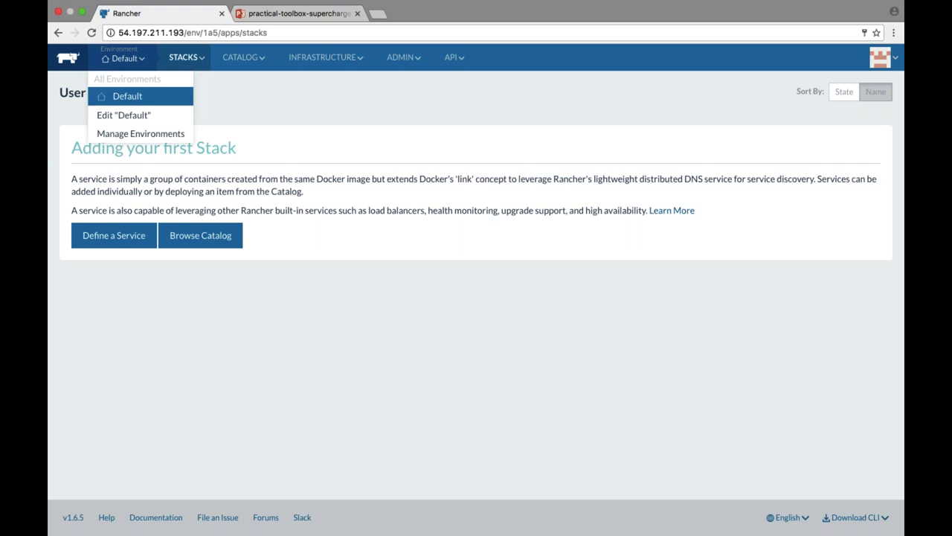
# Examine the template choices and access role options for adding an environment, and leave without creating one.
pyautogui.click(136, 137)
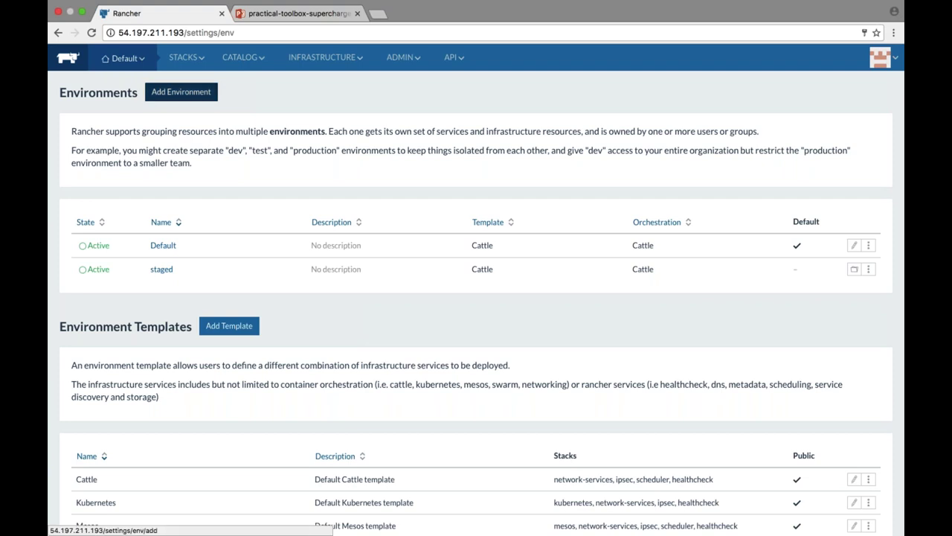
pyautogui.click(186, 91)
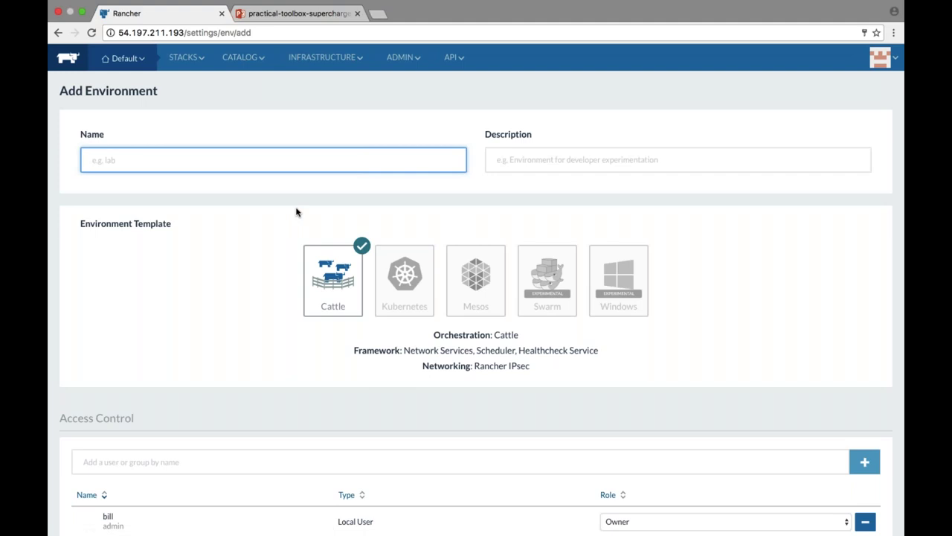
pyautogui.scroll(-1, 297, 212)
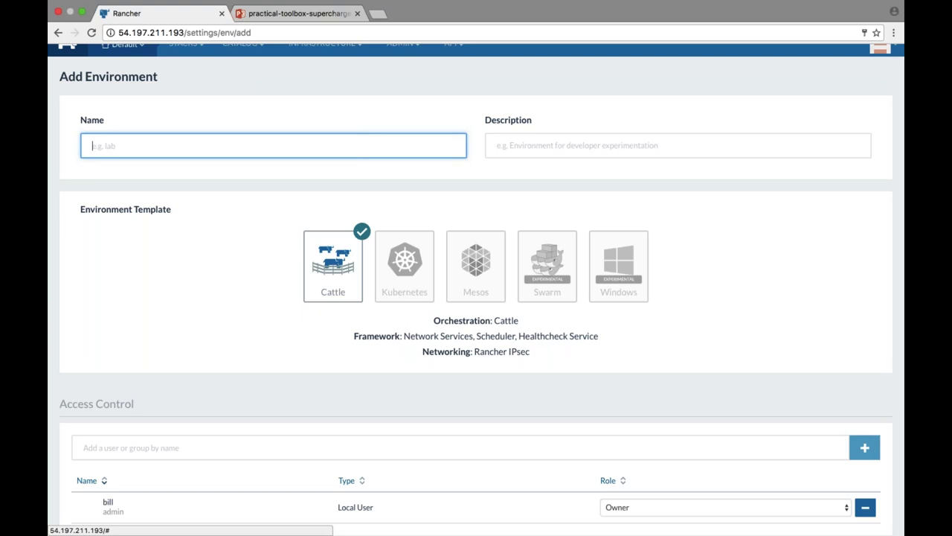
pyautogui.scroll(-5, 615, 361)
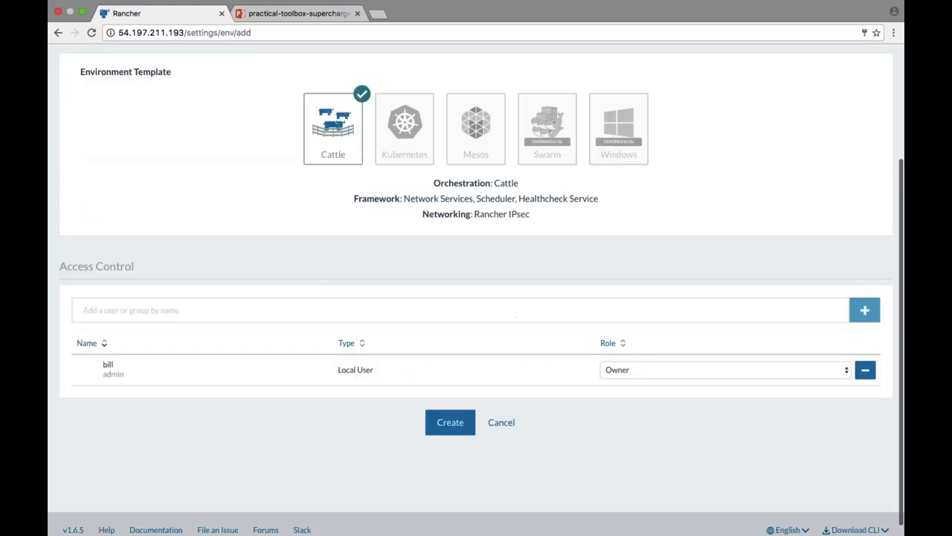
pyautogui.click(615, 361)
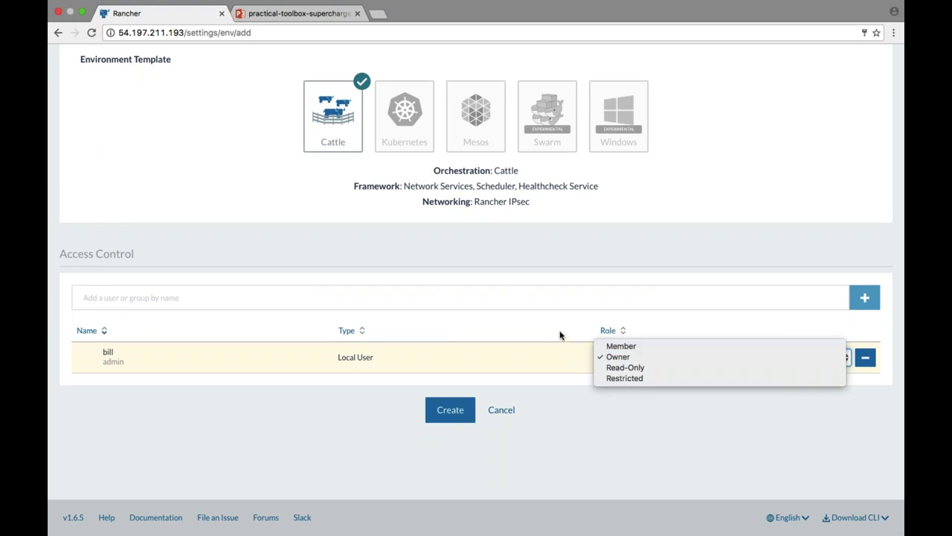
pyautogui.click(519, 388)
pyautogui.click(504, 411)
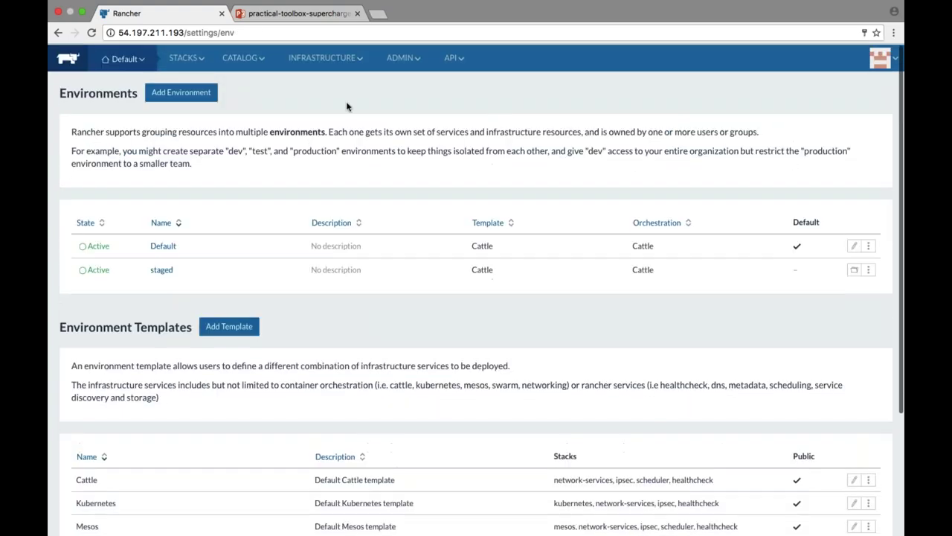
# Open the Default environment's hosts and examine the instructions for registering a custom host.
pyautogui.click(322, 57)
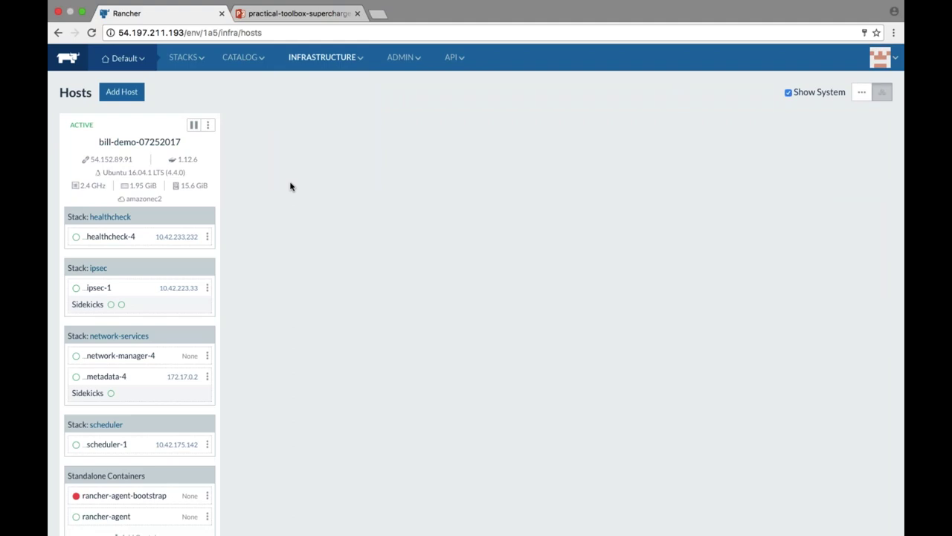
pyautogui.moveTo(186, 57)
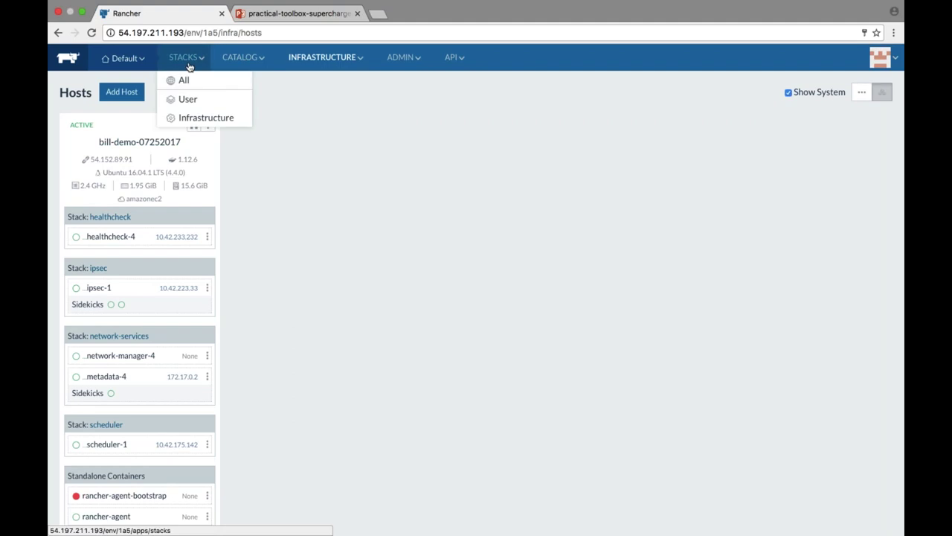
pyautogui.click(132, 101)
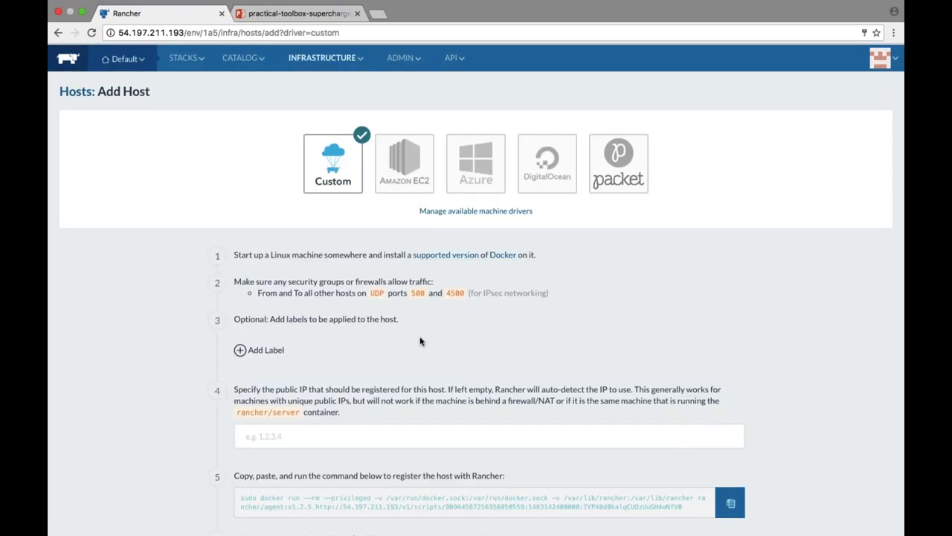
pyautogui.scroll(-5, 420, 340)
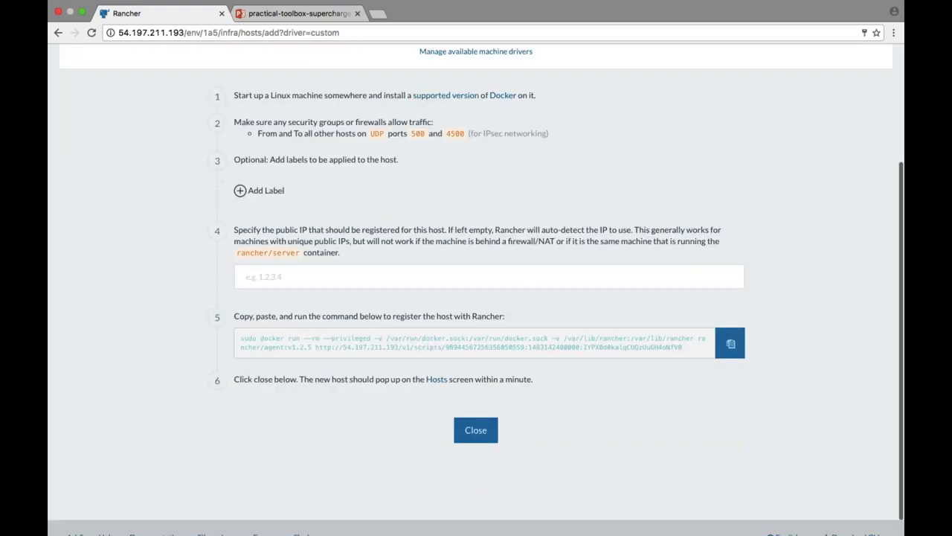
pyautogui.doubleClick(434, 338)
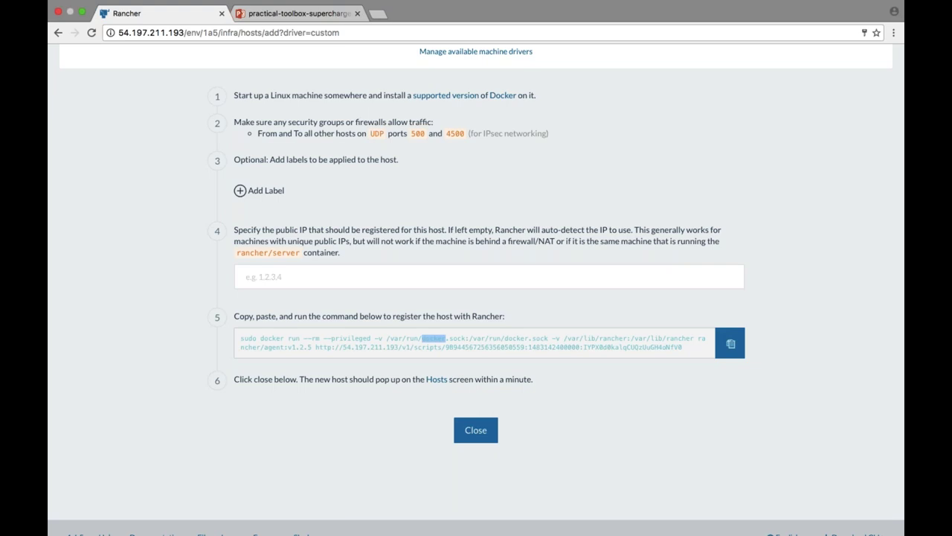
pyautogui.scroll(1, 476, 283)
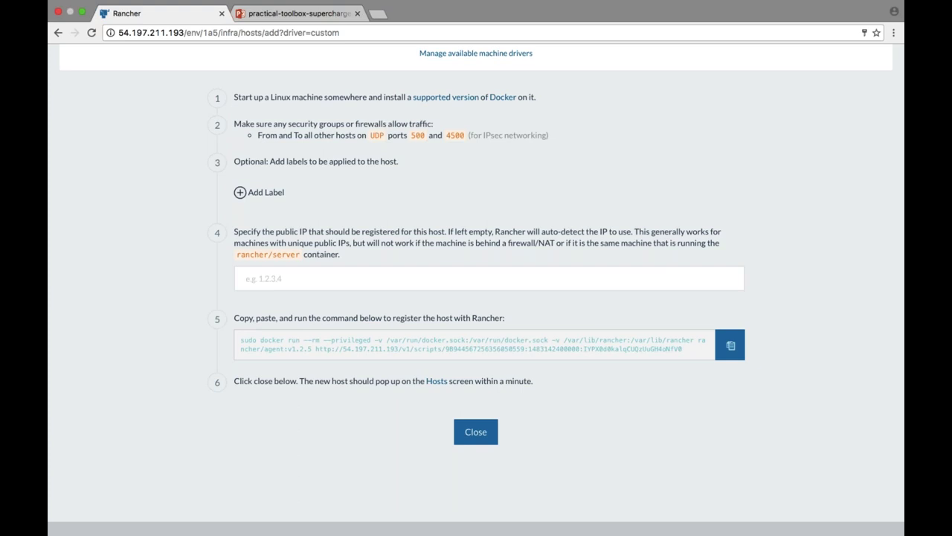
pyautogui.scroll(4, 407, 162)
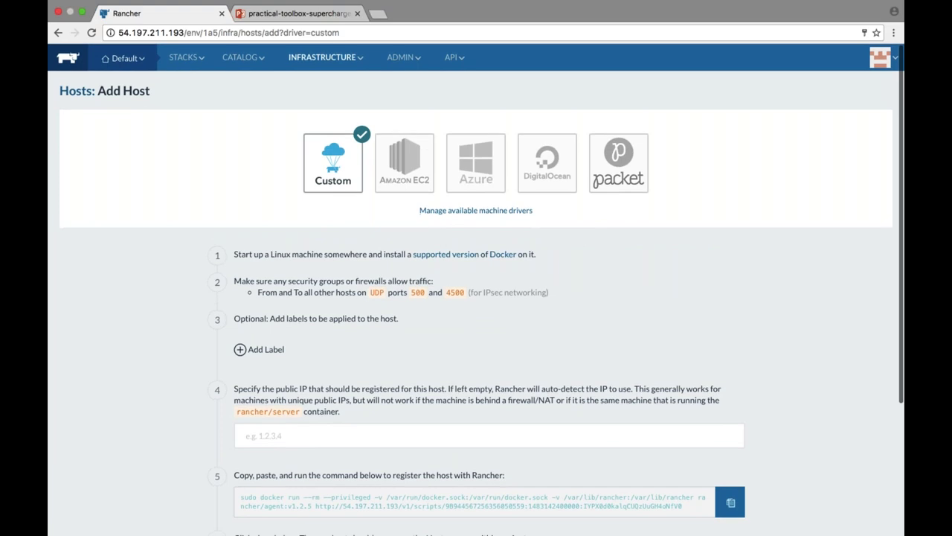
# View the Amazon EC2 host settings and the machine drivers that can be made available.
pyautogui.click(406, 163)
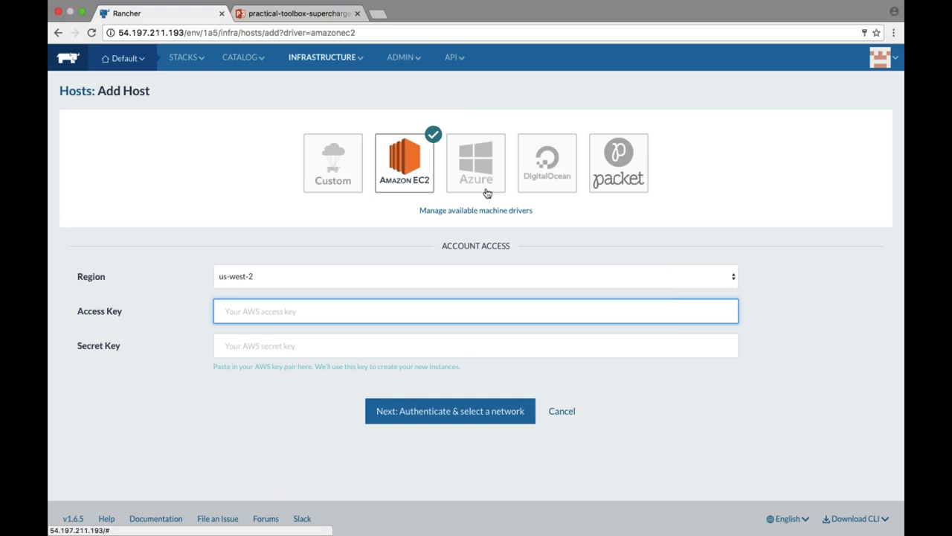
pyautogui.click(484, 212)
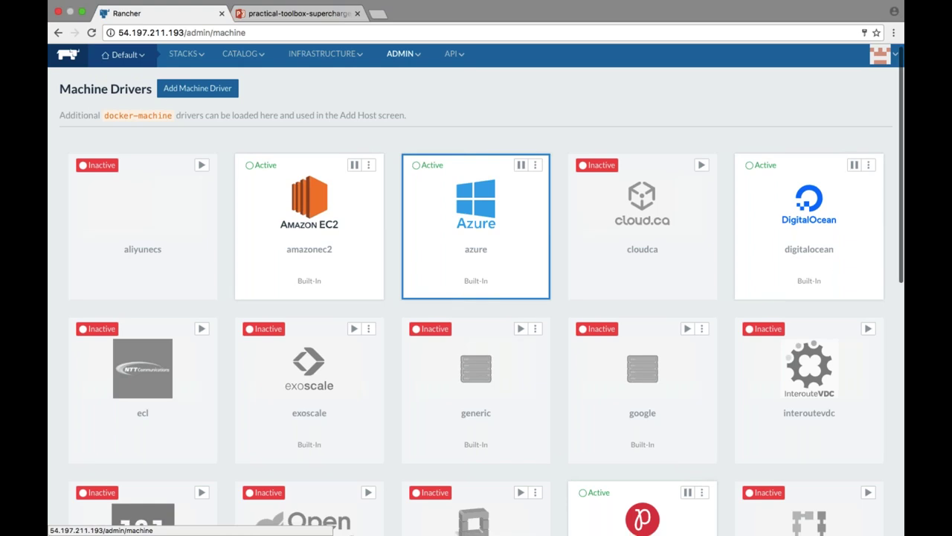
# Return to the infrastructure hosts and start cloning the existing bill-demo-07252017 host.
pyautogui.moveTo(322, 57)
pyautogui.click(311, 75)
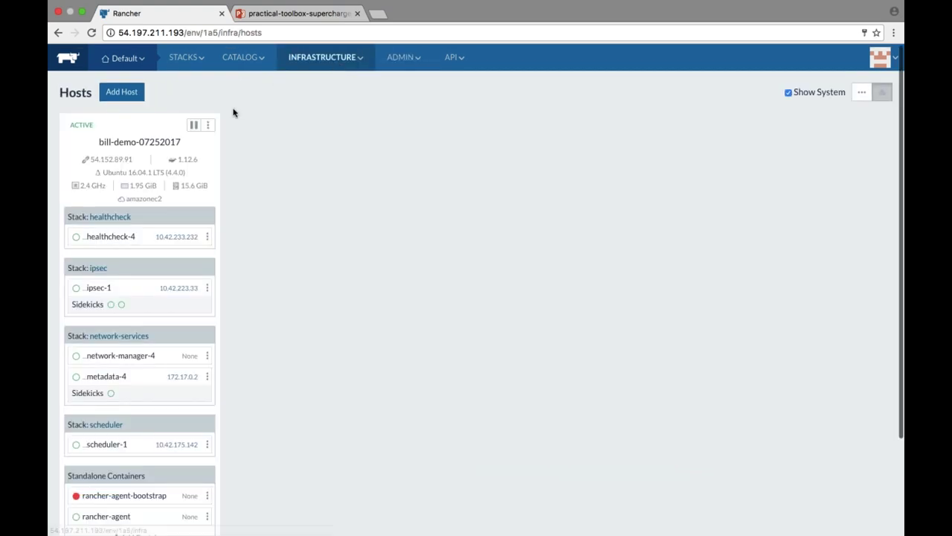
pyautogui.click(207, 125)
pyautogui.click(195, 203)
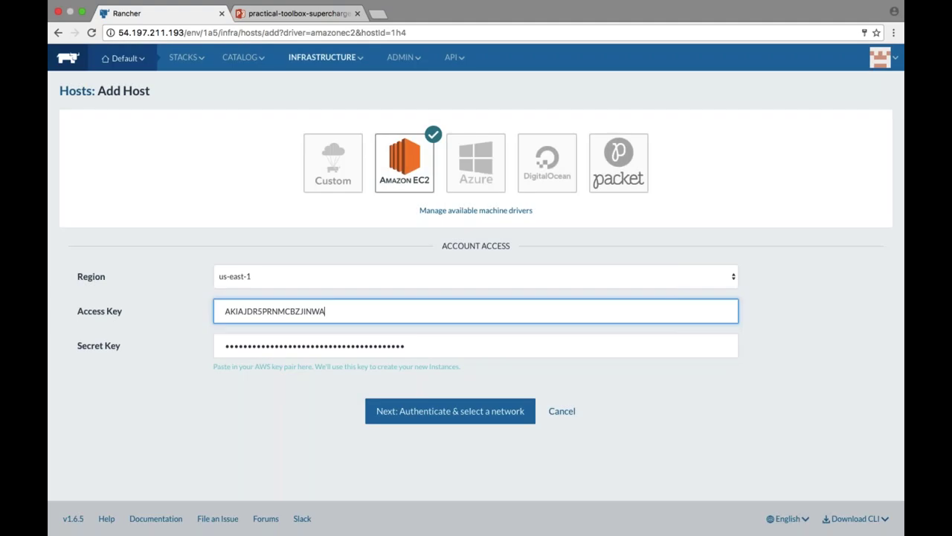
# Accept the cloned us-east-1 account access, availability zone us-east-1a with vpc-07169d62, and the rancher-machine security group.
pyautogui.click(445, 414)
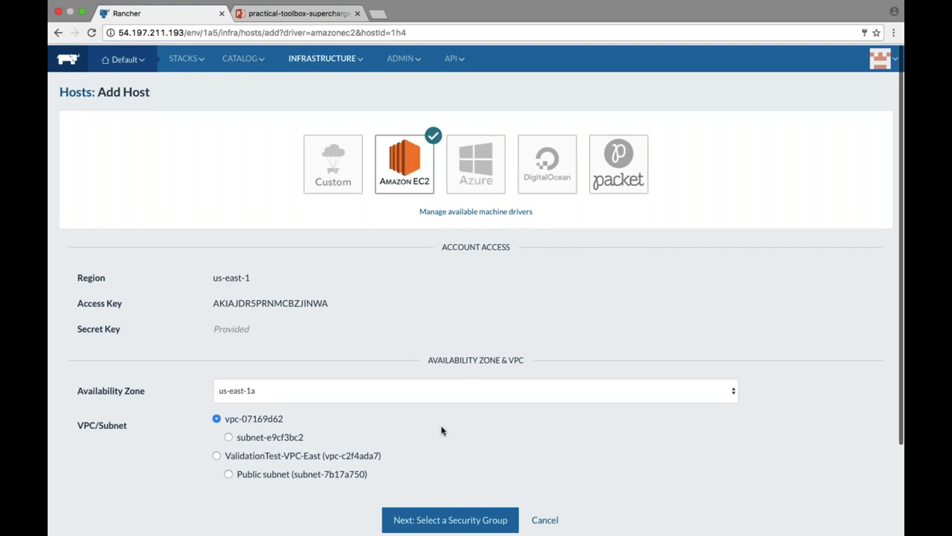
pyautogui.scroll(-3, 442, 429)
pyautogui.click(442, 425)
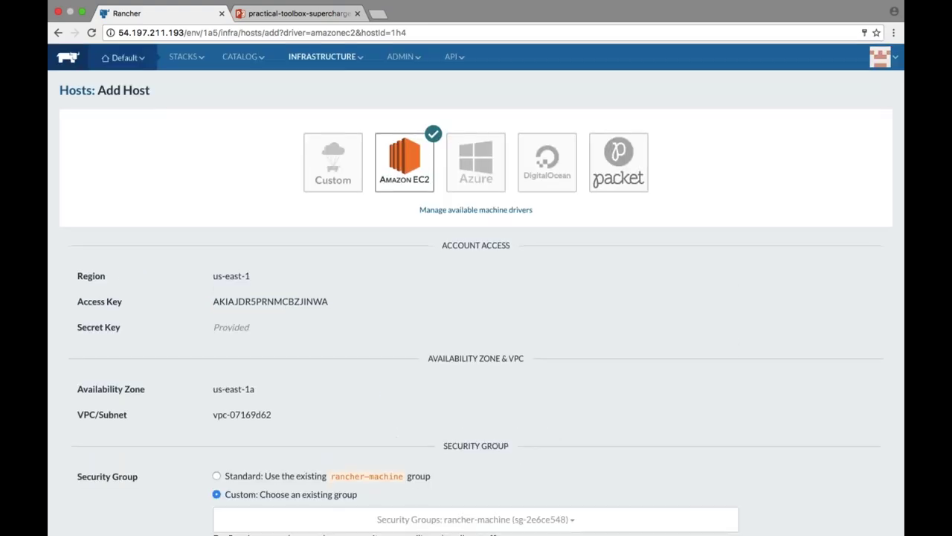
pyautogui.scroll(-5, 476, 291)
pyautogui.click(451, 408)
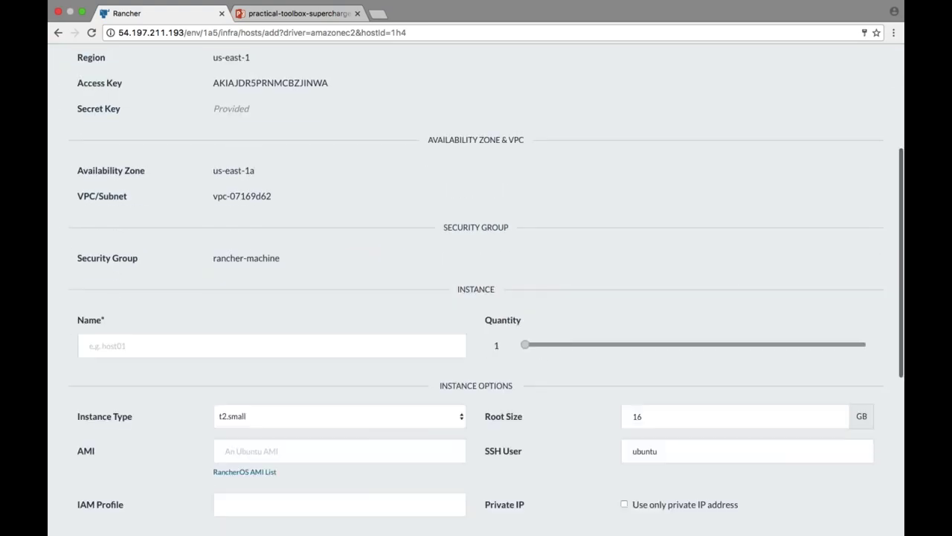
# Name the new EC2 instance bill-demo and create the host with the cloned instance options.
pyautogui.write('bill-demo')
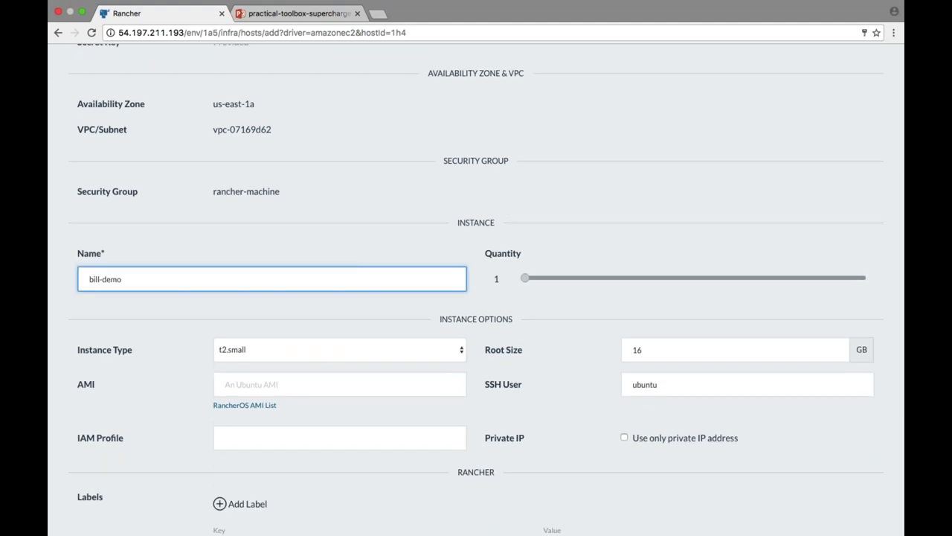
pyautogui.scroll(-5, 476, 290)
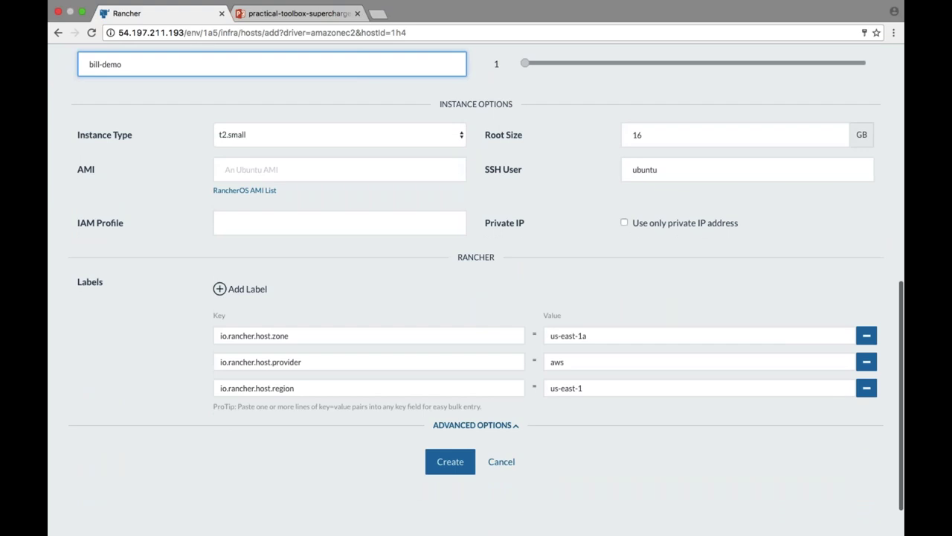
pyautogui.click(450, 458)
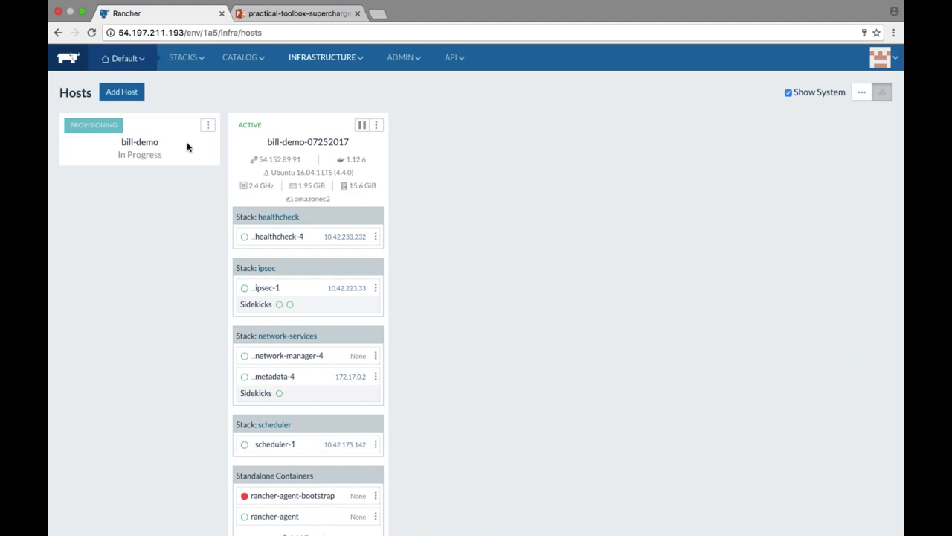
# Switch to the staged environment and show its hosts with the system containers hidden.
pyautogui.moveTo(124, 60)
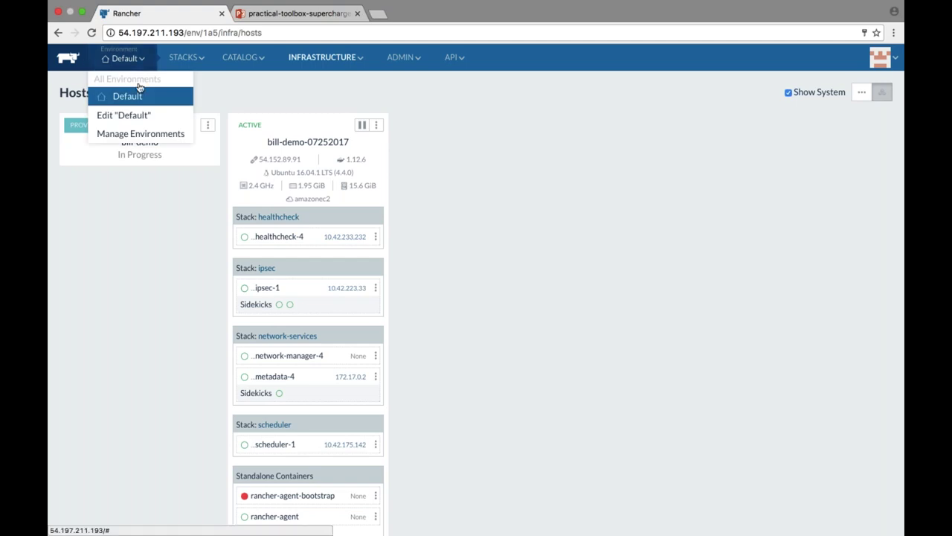
pyautogui.click(136, 134)
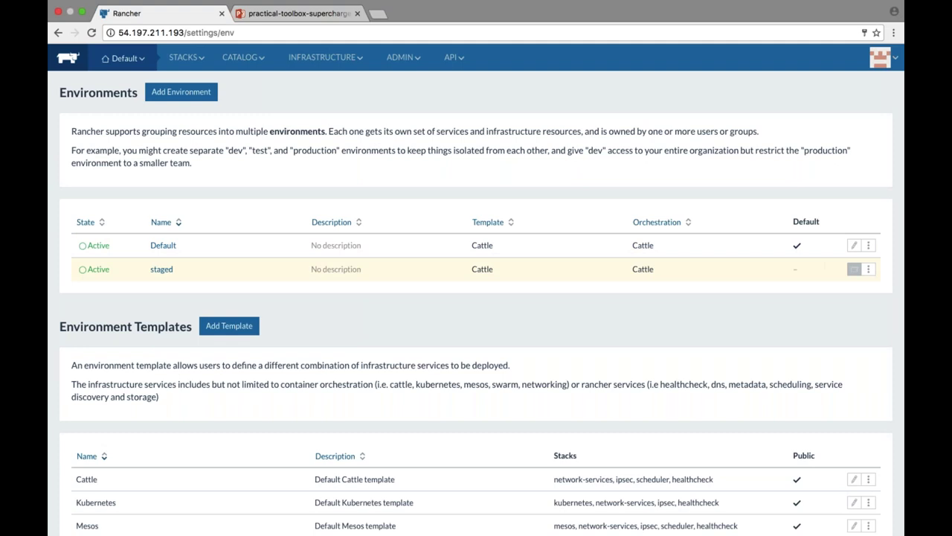
pyautogui.click(855, 268)
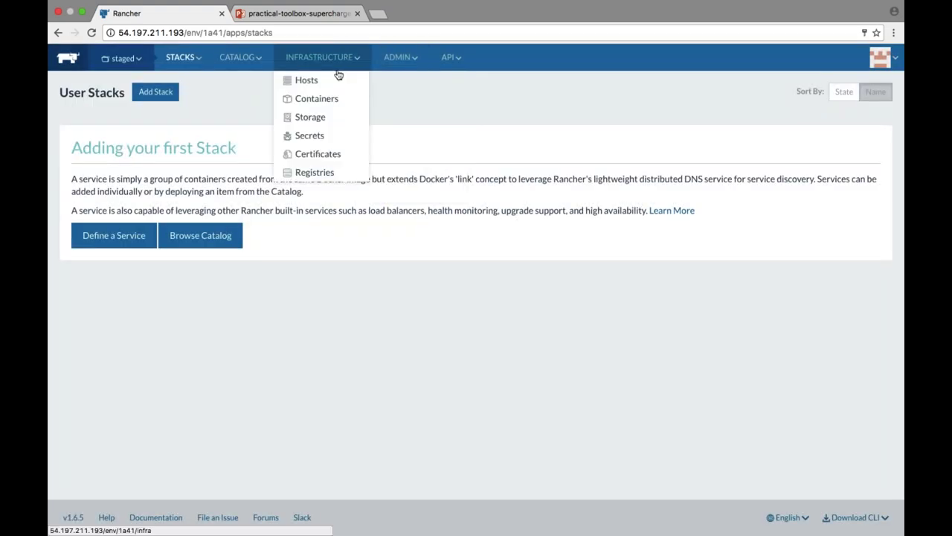
pyautogui.click(339, 75)
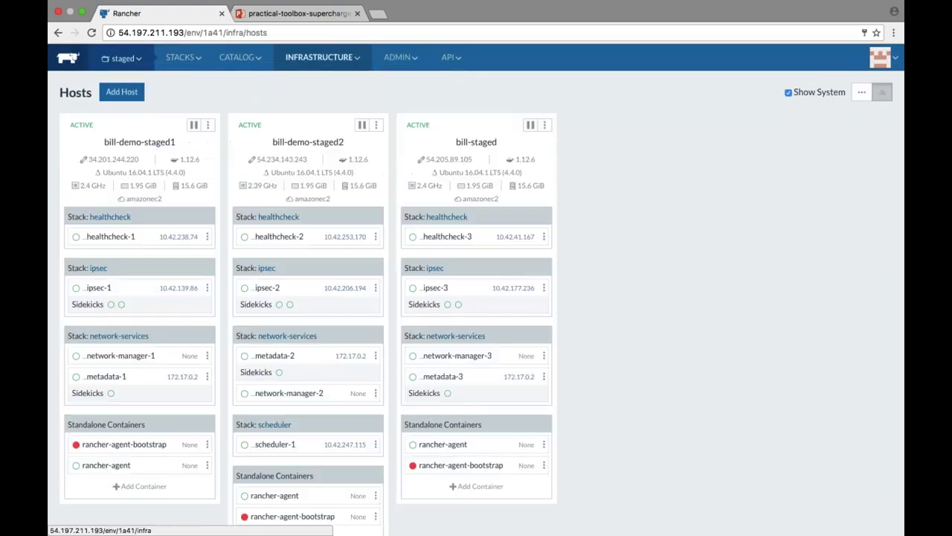
pyautogui.click(789, 92)
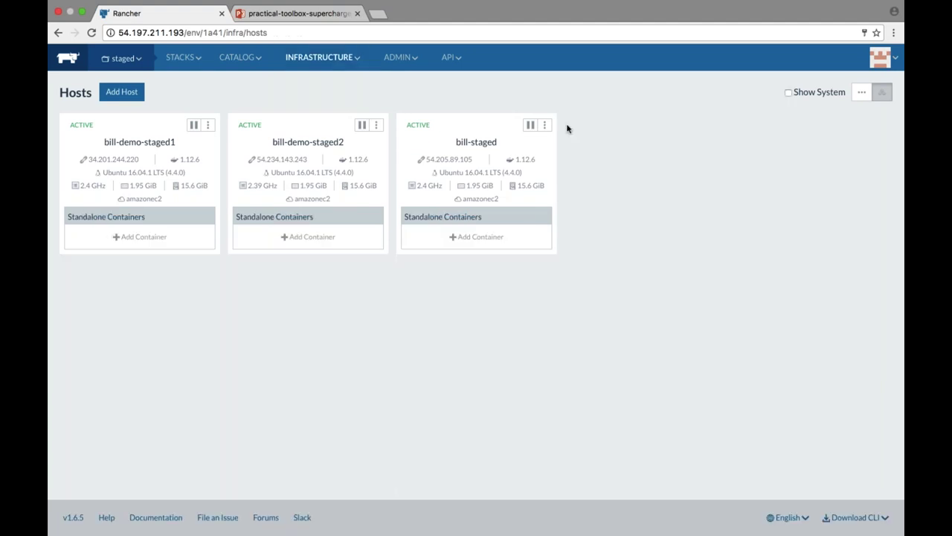
# Open the Library catalog of the staged environment and look over its entries.
pyautogui.moveTo(238, 57)
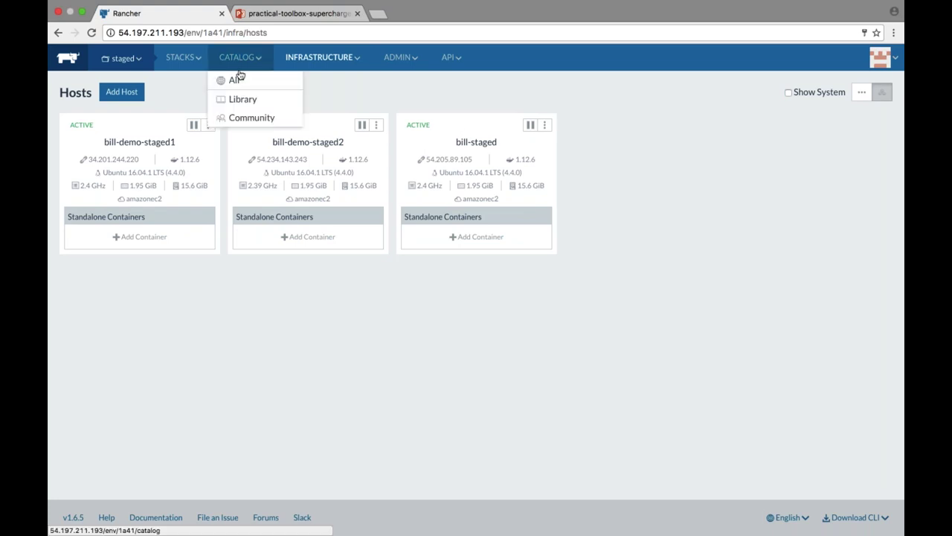
pyautogui.click(240, 99)
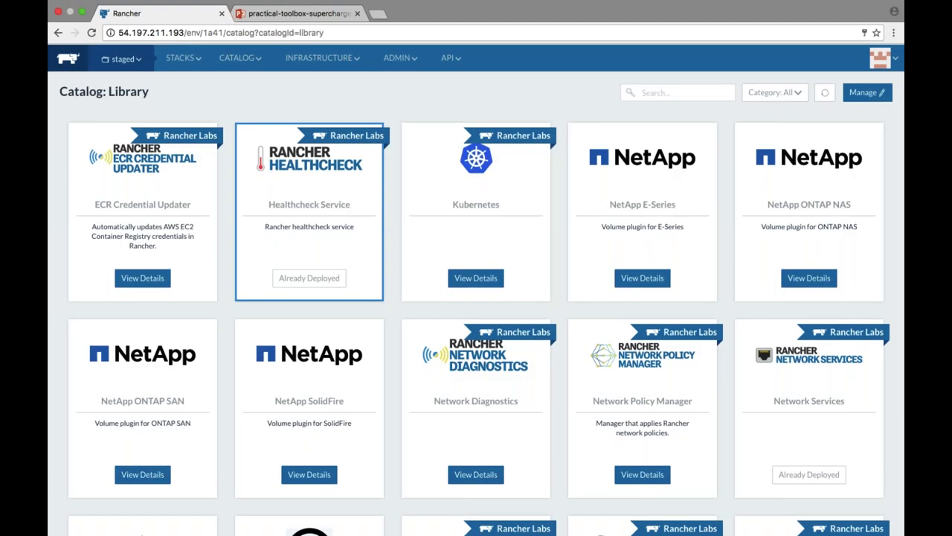
pyautogui.scroll(-2, 476, 298)
pyautogui.scroll(2, 476, 298)
# Open the Community catalog and browse through its application templates.
pyautogui.moveTo(238, 57)
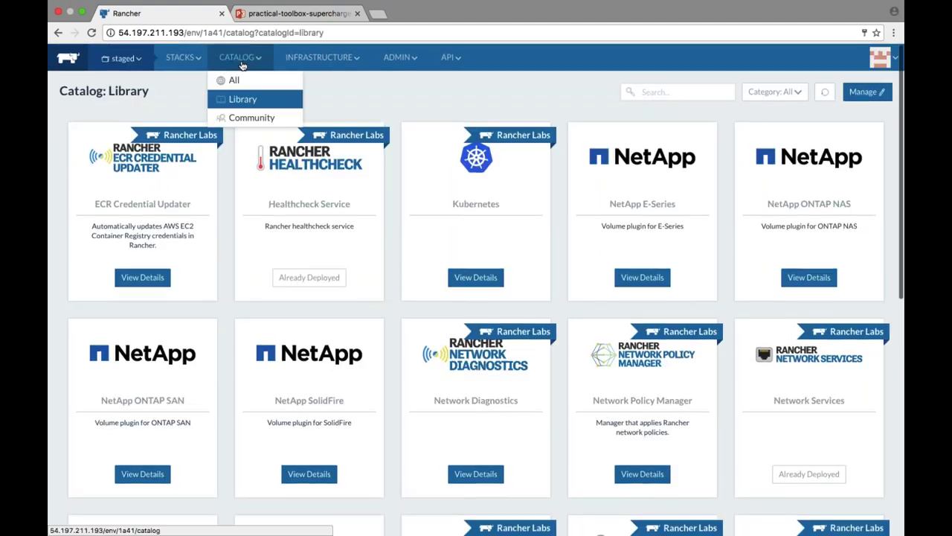
pyautogui.click(240, 116)
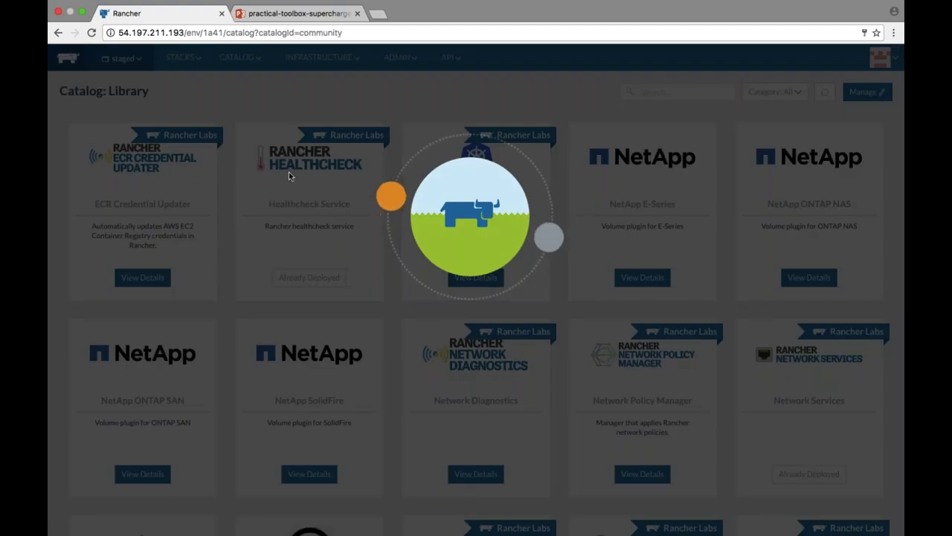
pyautogui.scroll(-10, 289, 196)
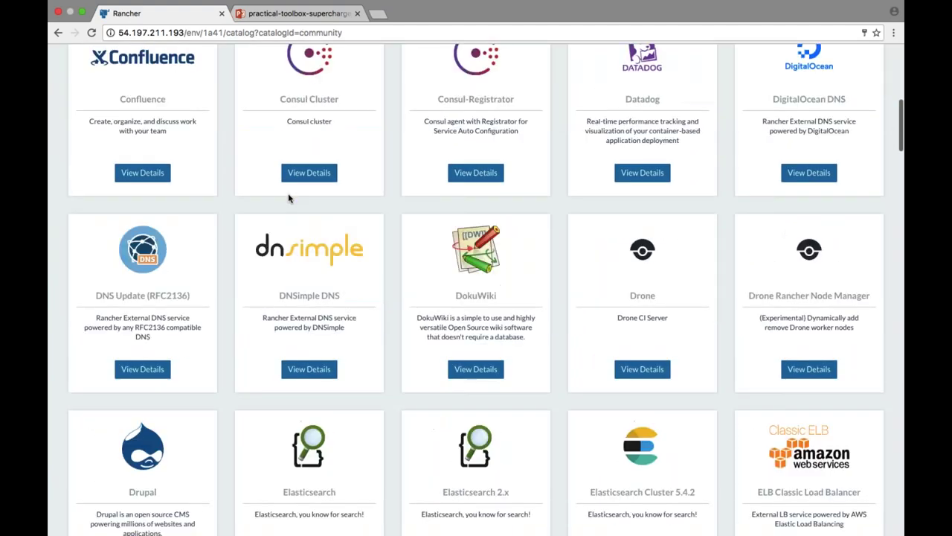
pyautogui.scroll(-8, 288, 197)
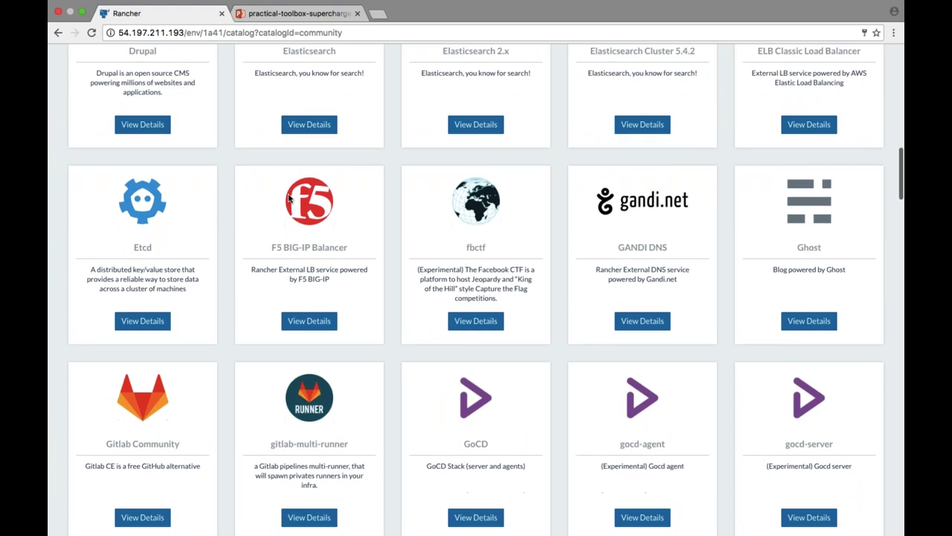
pyautogui.scroll(18, 288, 198)
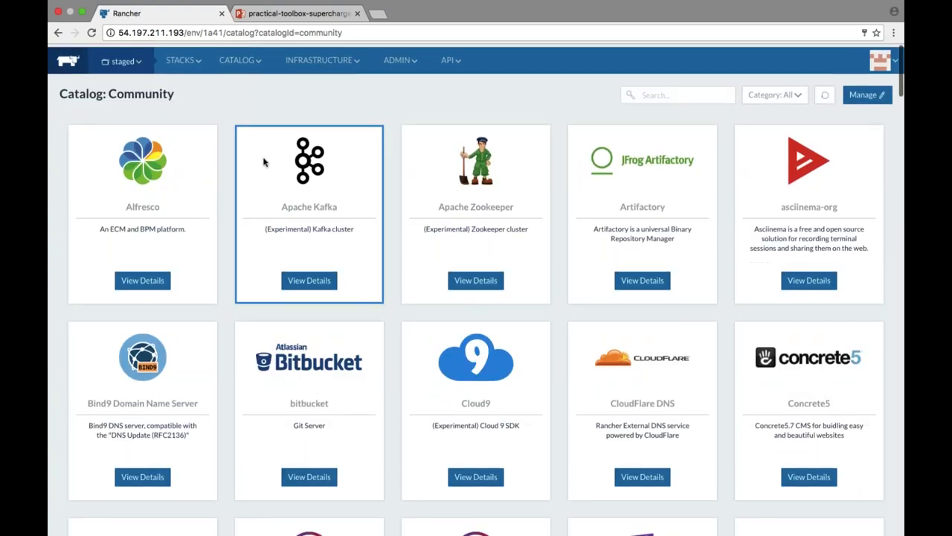
# Open the Library catalog of the staged environment and view the details of the Kubernetes template.
pyautogui.moveTo(238, 58)
pyautogui.click(231, 99)
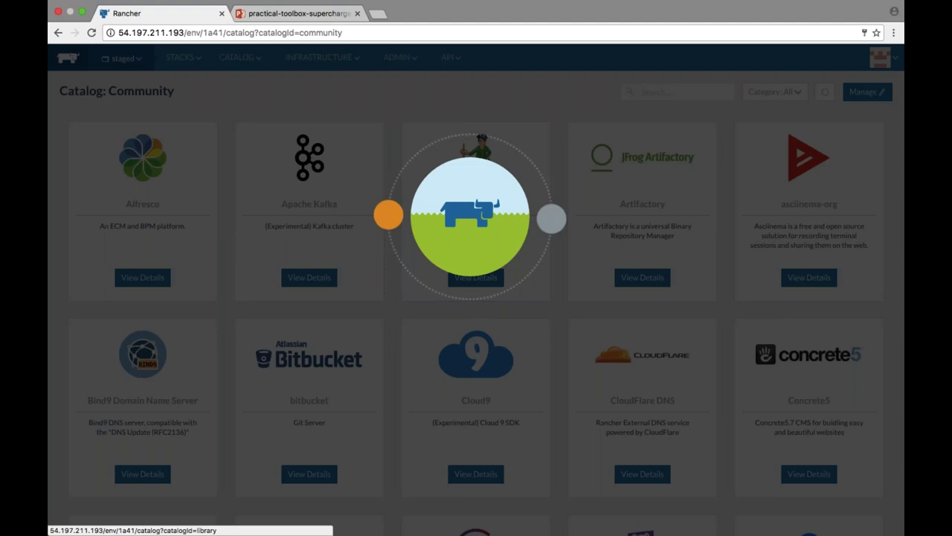
pyautogui.scroll(-2, 267, 238)
pyautogui.scroll(-1, 268, 238)
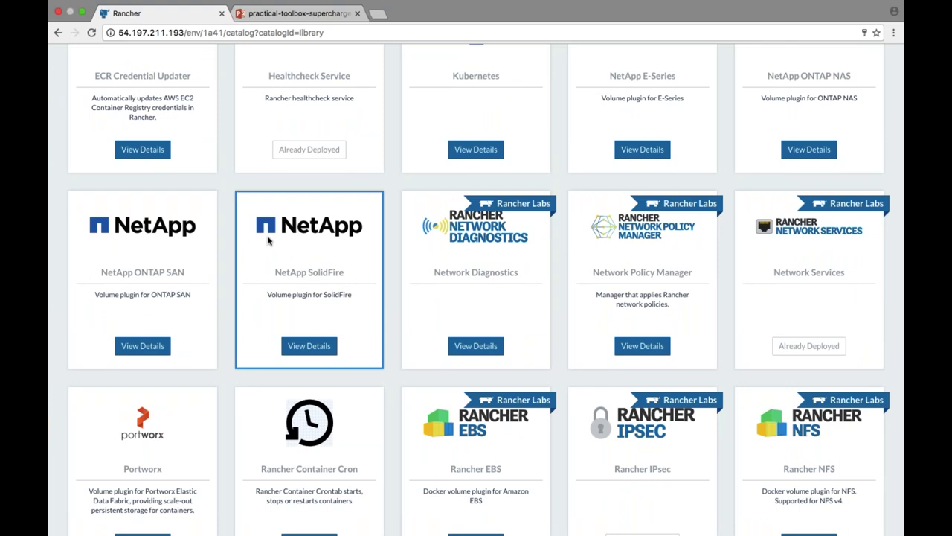
pyautogui.scroll(2, 268, 240)
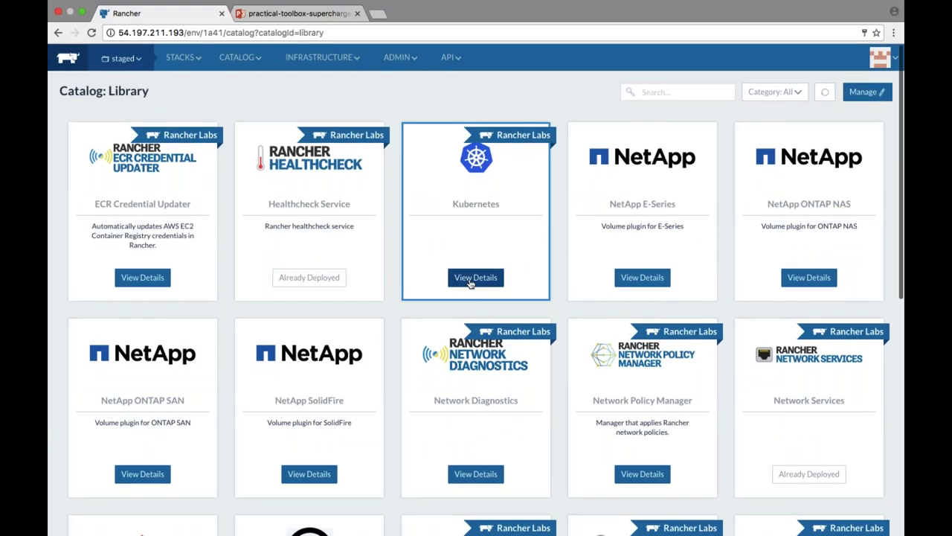
pyautogui.click(470, 282)
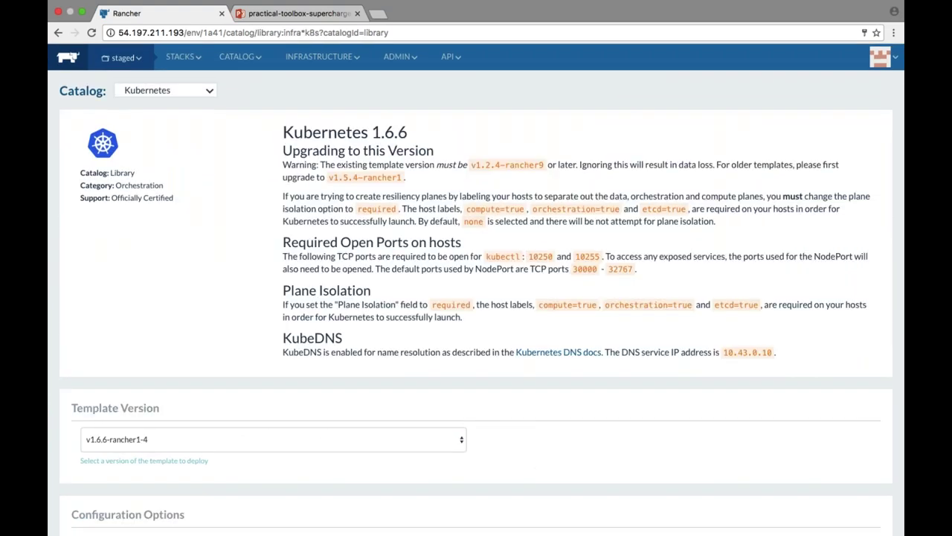
# Read the Kubernetes template's notes on host labels, required open ports, plane isolation and KubeDNS.
pyautogui.scroll(-1, 476, 290)
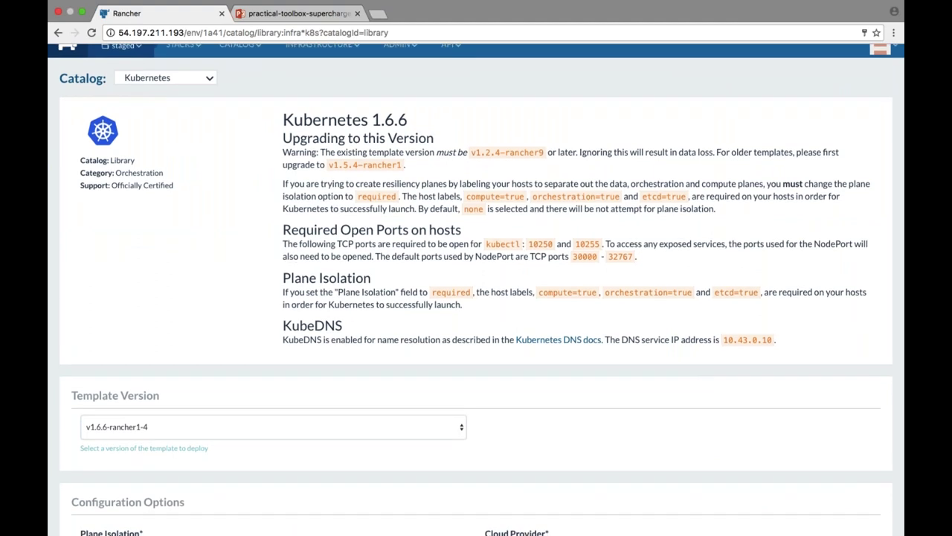
pyautogui.scroll(-1, 476, 289)
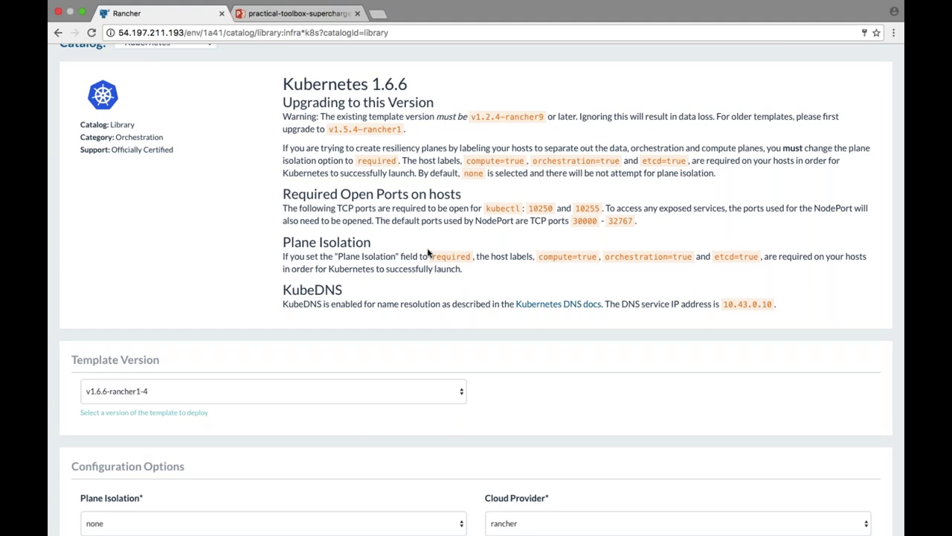
pyautogui.scroll(-1, 428, 253)
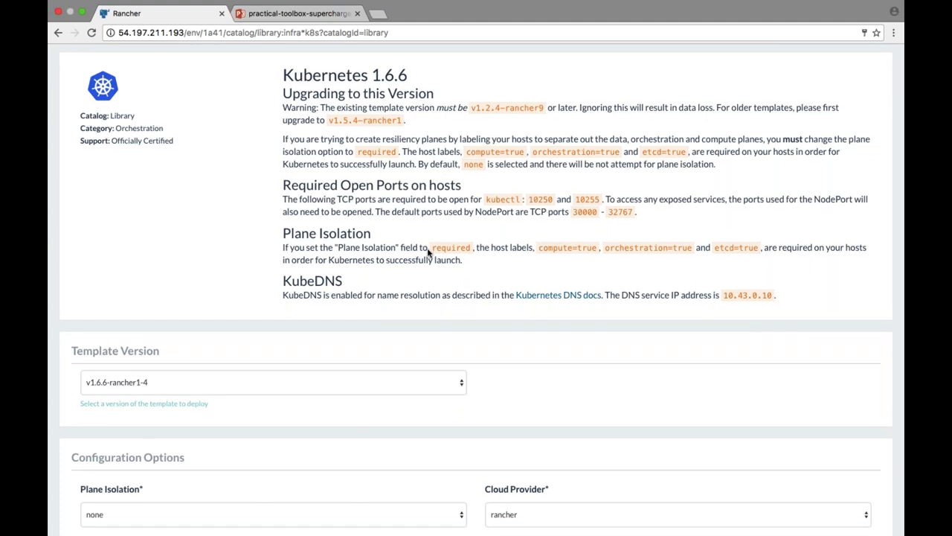
pyautogui.scroll(-2, 428, 253)
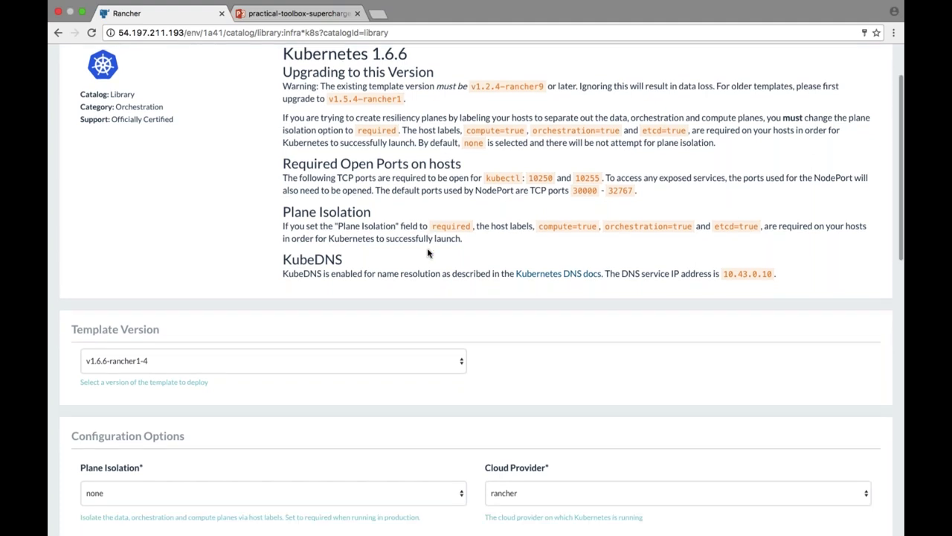
pyautogui.doubleClick(482, 131)
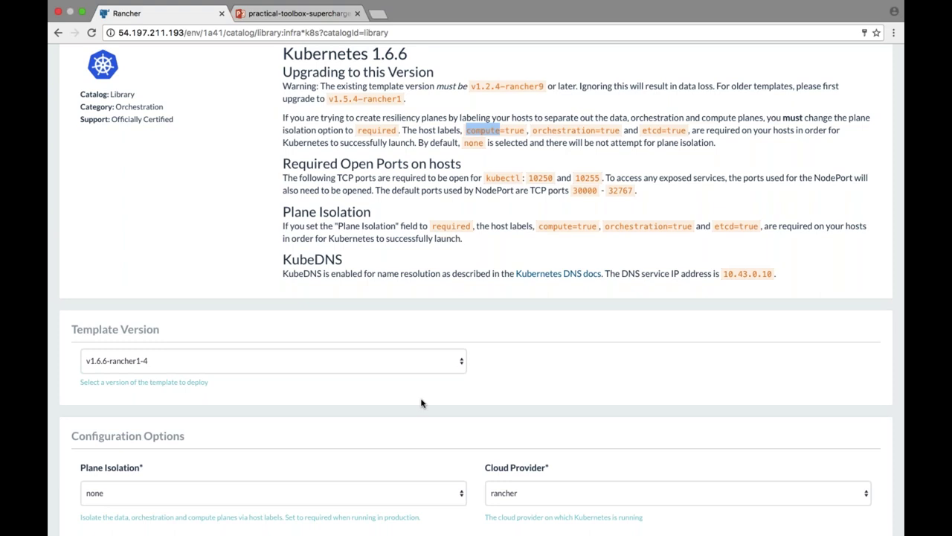
pyautogui.scroll(-1, 421, 403)
pyautogui.scroll(-3, 421, 403)
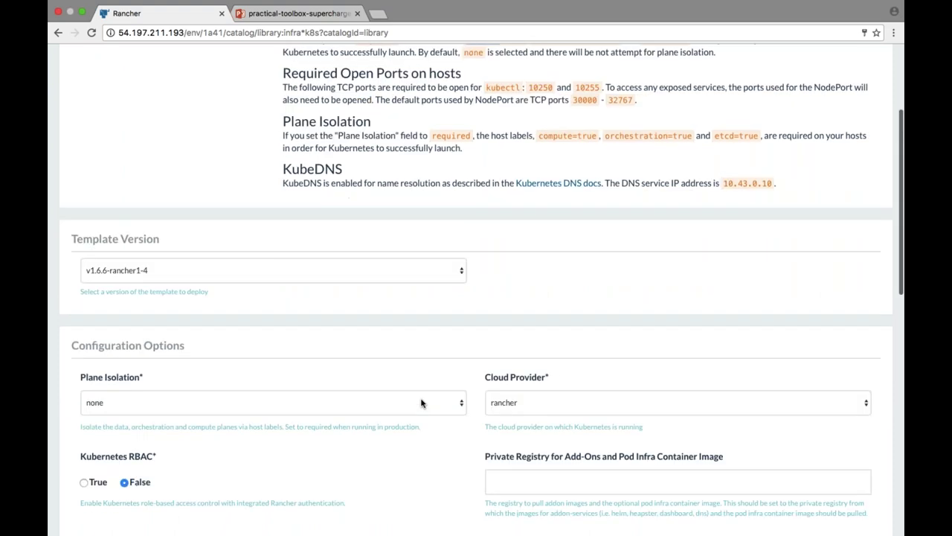
# Check the plane isolation choices, keeping none, and set the Kubernetes template's cloud provider to aws.
pyautogui.click(419, 405)
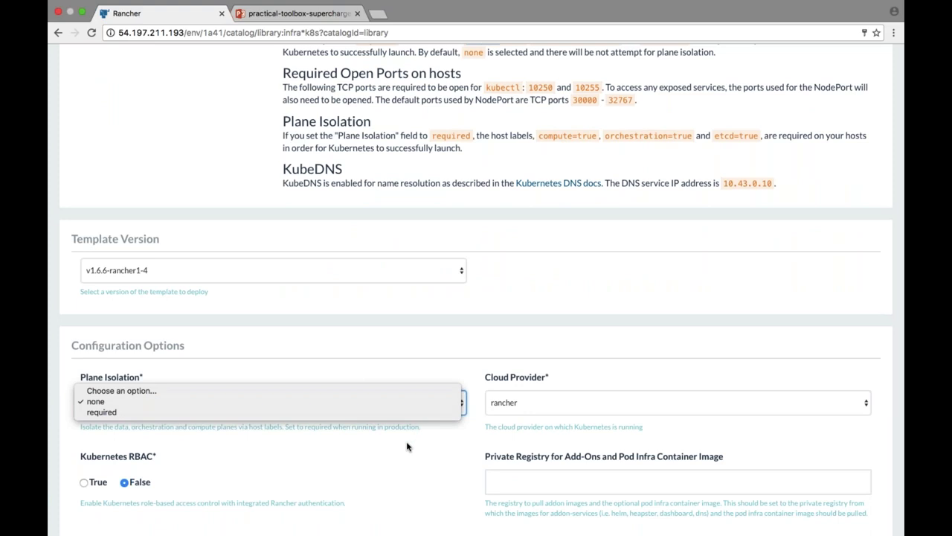
pyautogui.click(407, 446)
pyautogui.scroll(-3, 407, 446)
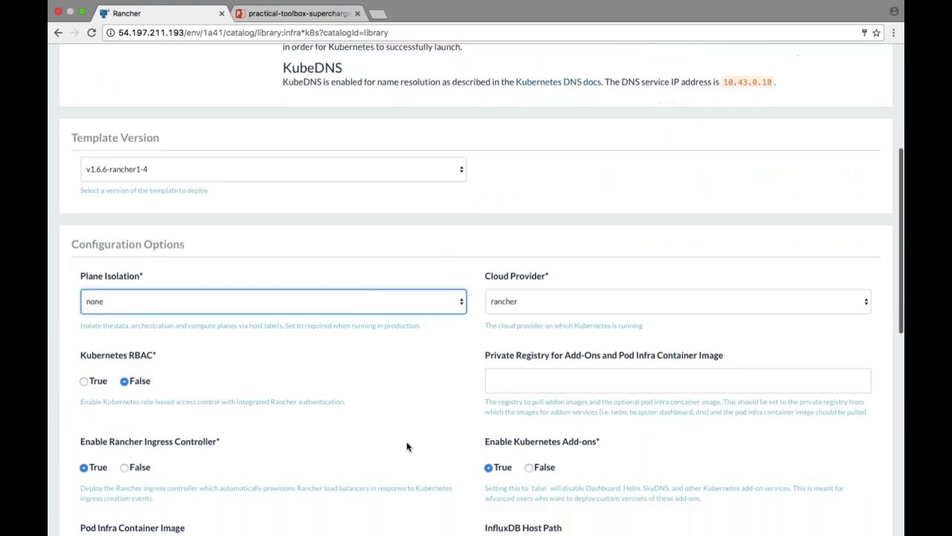
pyautogui.click(547, 262)
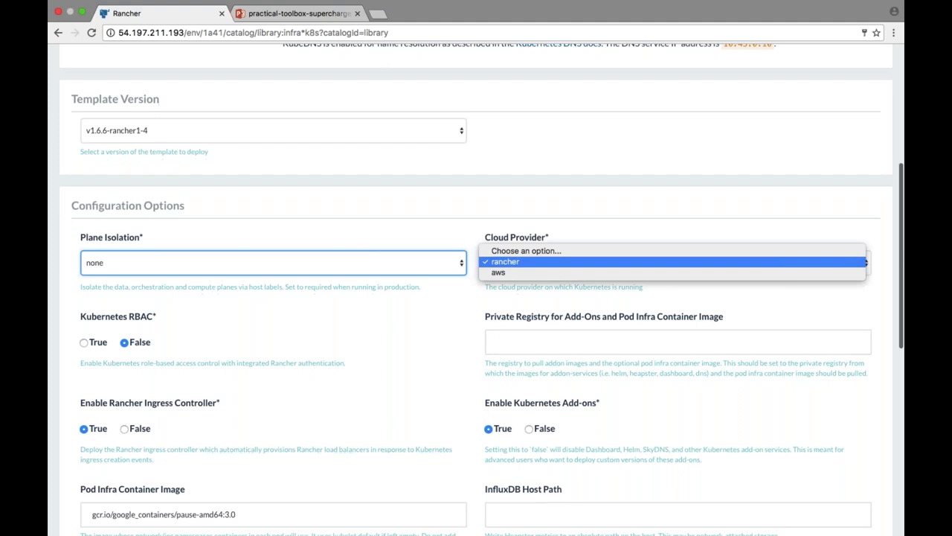
pyautogui.click(549, 274)
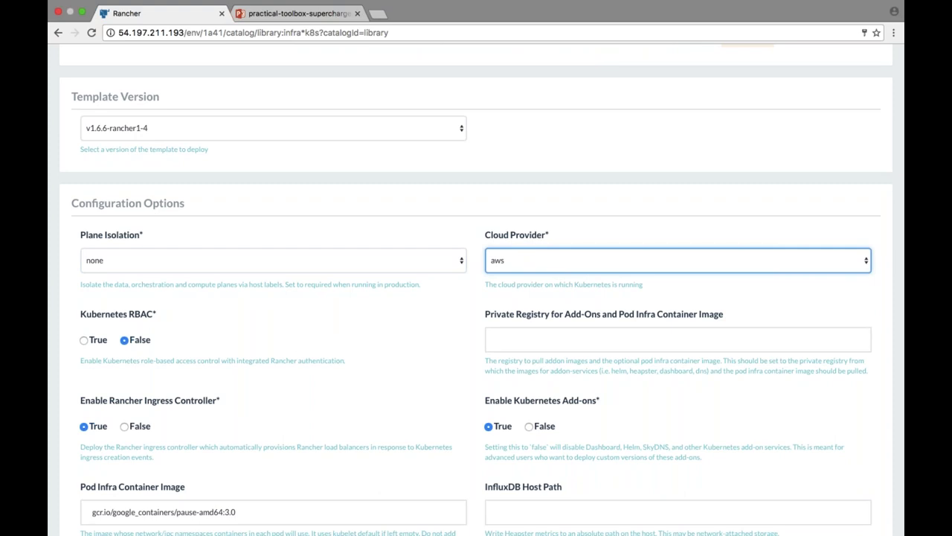
# Look over the remaining Kubernetes configuration options, including backups and etcd timing, and launch the stack.
pyautogui.scroll(-5, 476, 297)
pyautogui.scroll(-5, 476, 298)
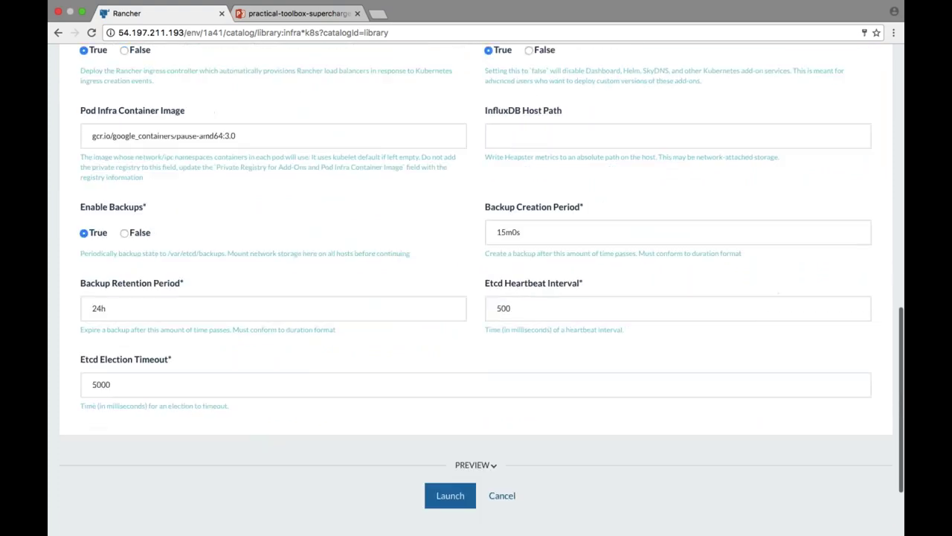
pyautogui.scroll(-1, 436, 443)
pyautogui.click(440, 472)
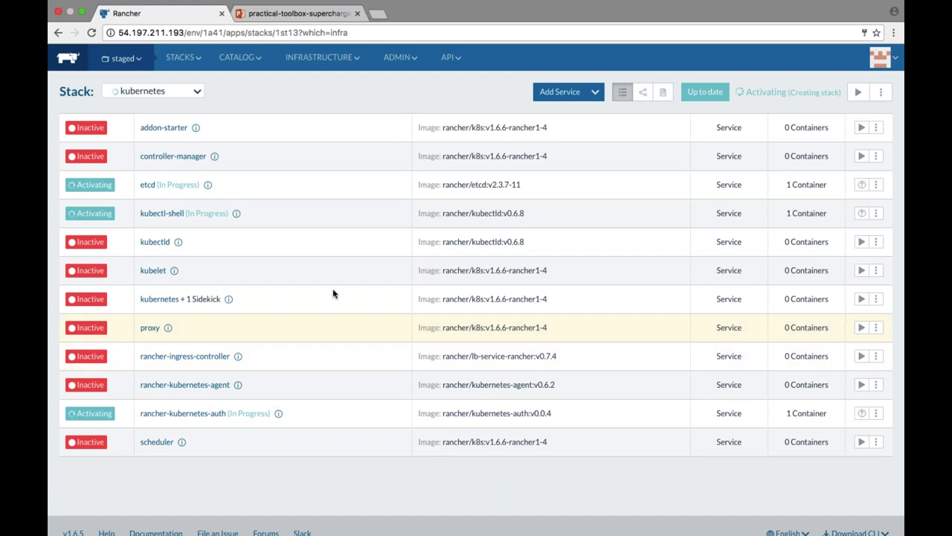
# Open the hosts overview of the staged environment and show the system containers.
pyautogui.moveTo(183, 58)
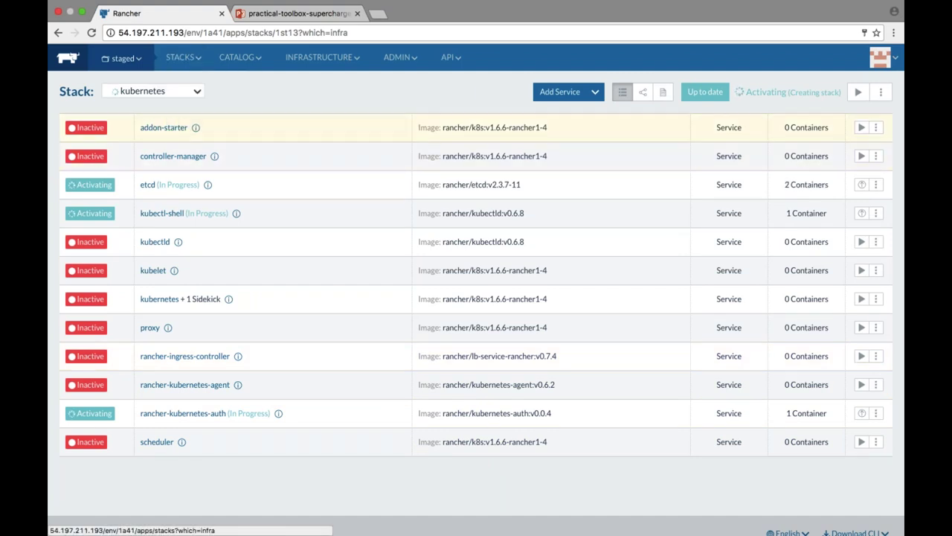
pyautogui.moveTo(320, 57)
pyautogui.click(303, 79)
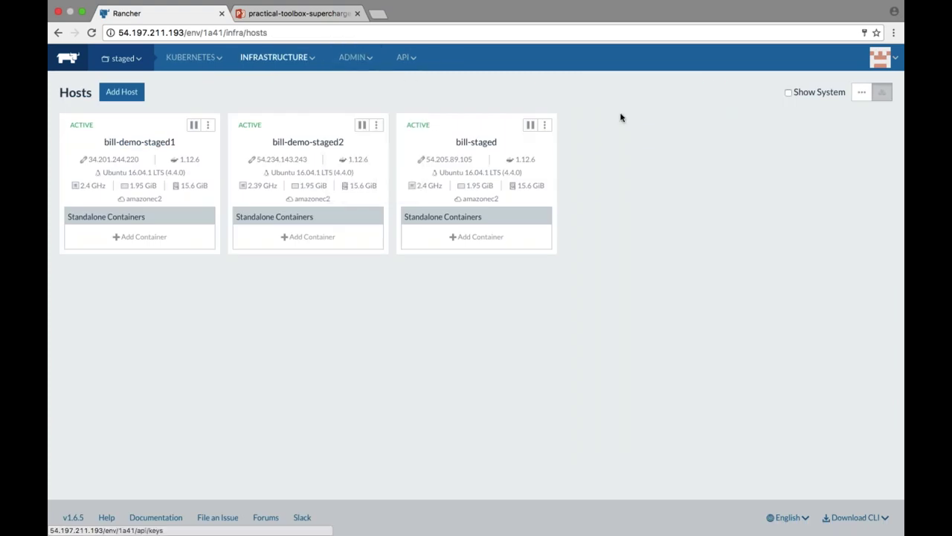
pyautogui.click(787, 92)
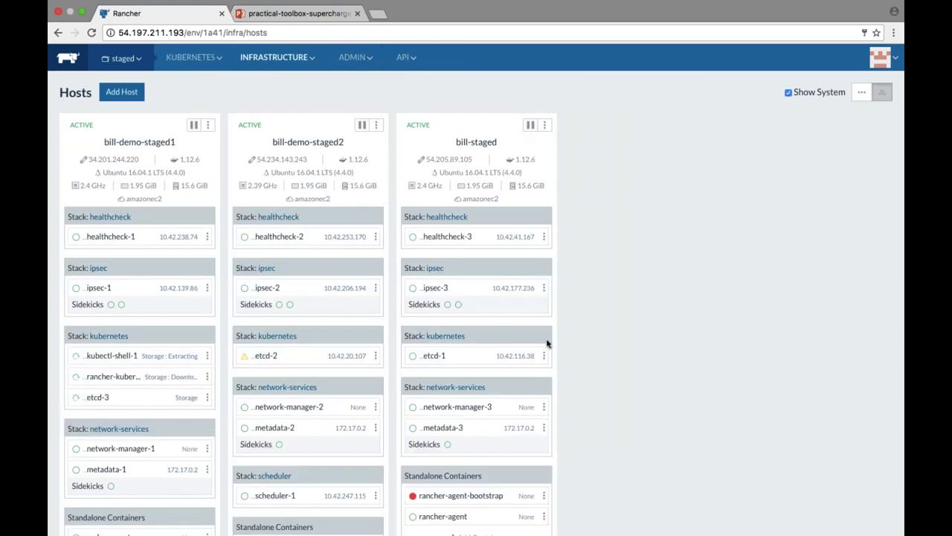
# Examine the deployment progress of the Kubernetes containers on the three staged hosts and check the Kubernetes setup status.
pyautogui.scroll(-3, 625, 352)
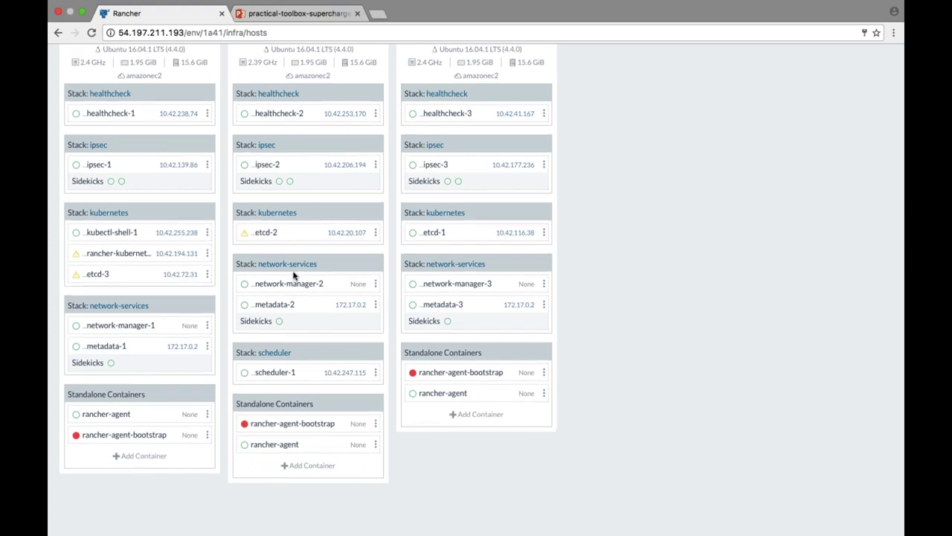
pyautogui.scroll(3, 293, 275)
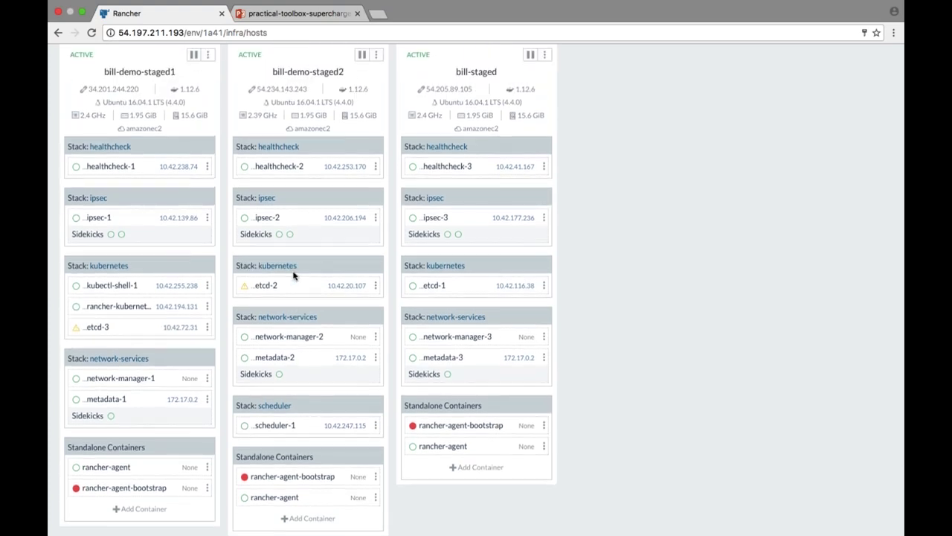
pyautogui.scroll(1, 294, 275)
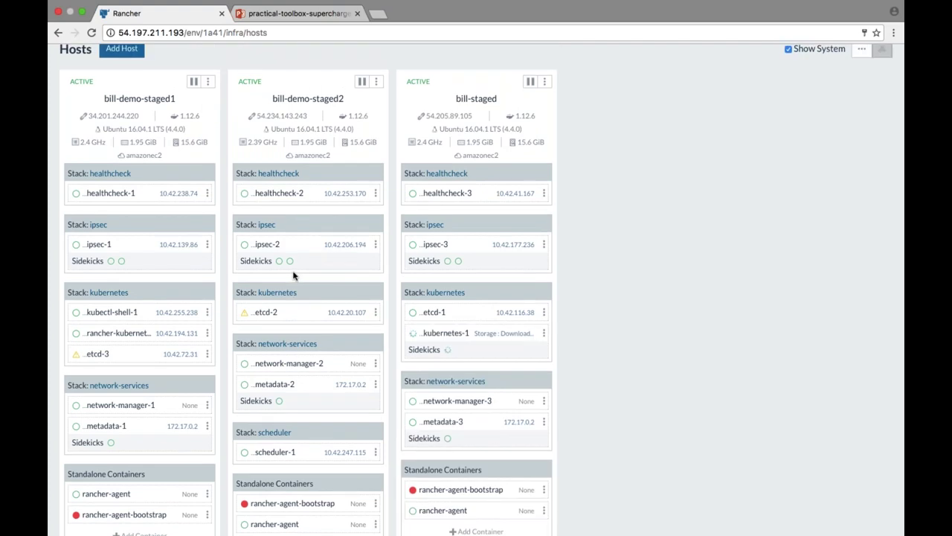
pyautogui.scroll(2, 294, 276)
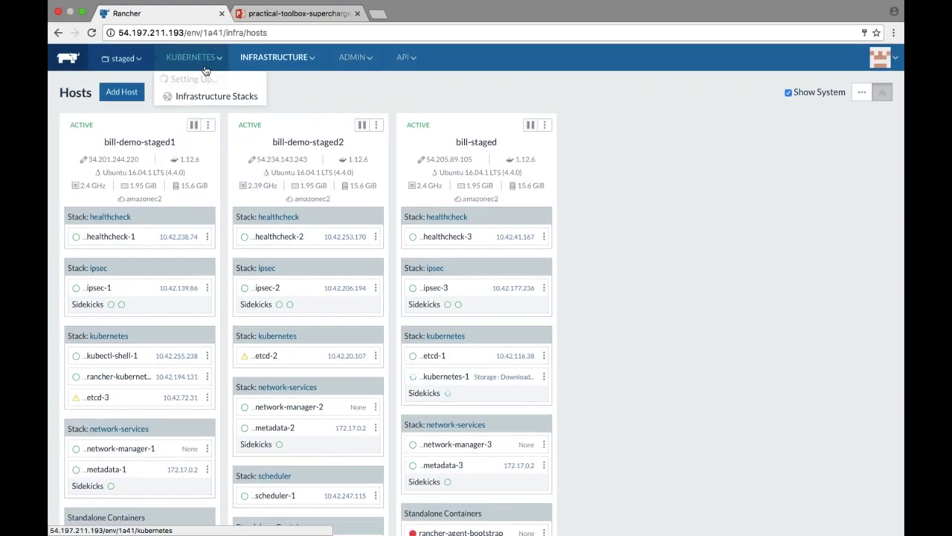
pyautogui.moveTo(292, 72)
pyautogui.moveTo(212, 60)
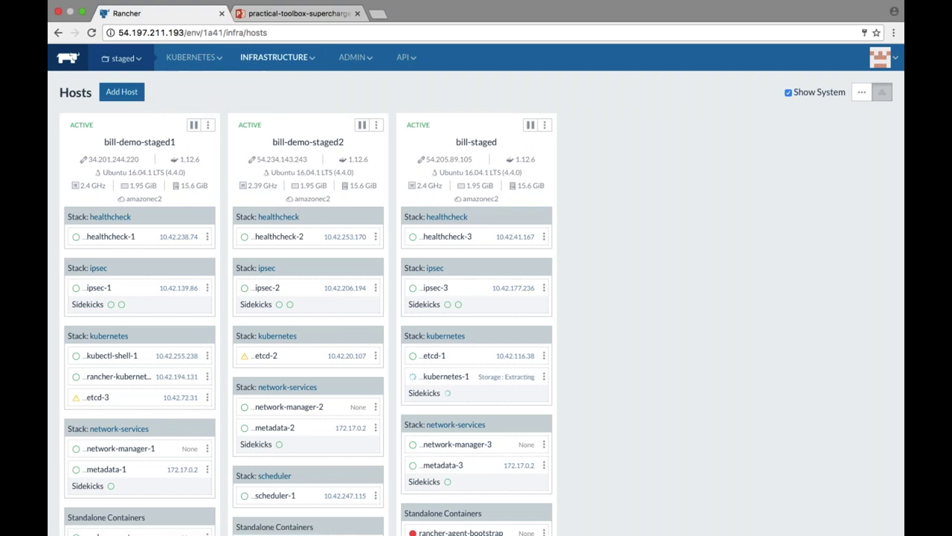
pyautogui.scroll(-2, 477, 290)
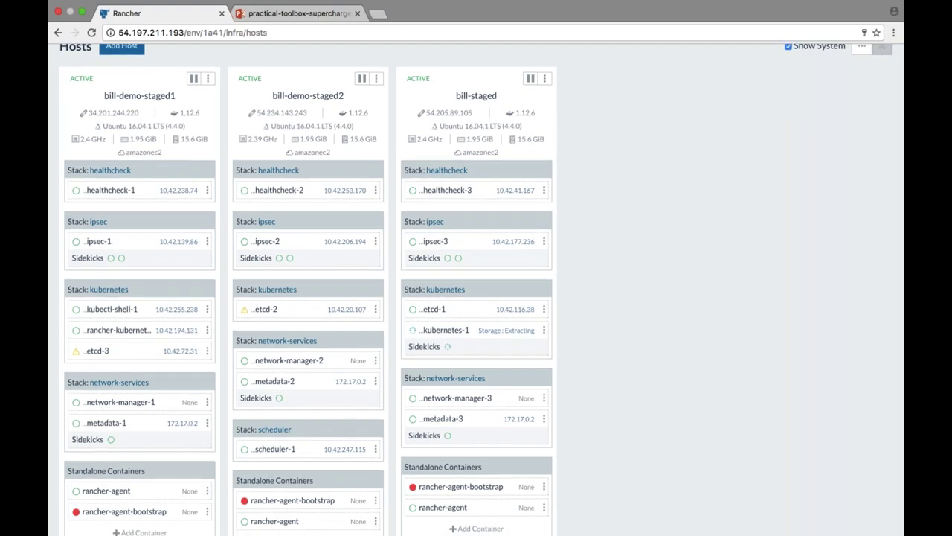
pyautogui.scroll(-2, 477, 298)
pyautogui.scroll(3, 476, 298)
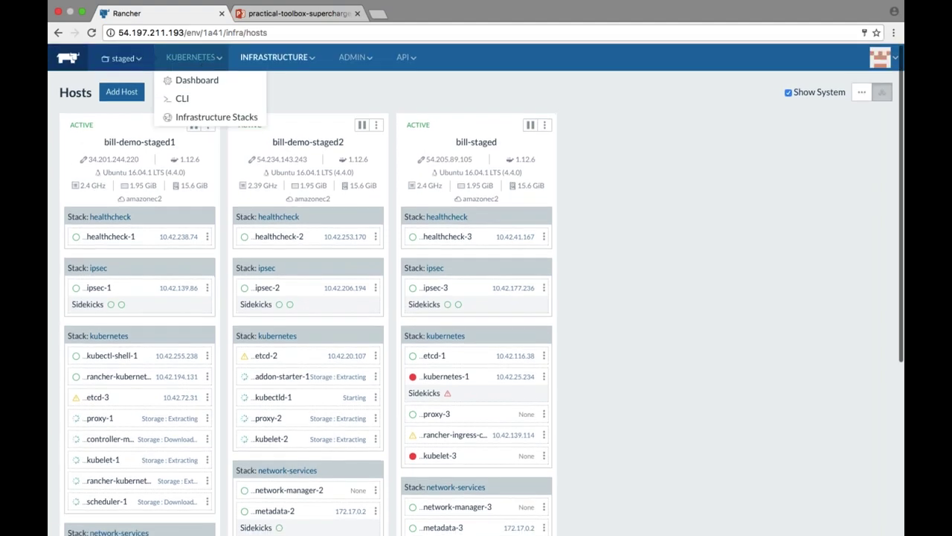
# Try to open the Kubernetes CLI of the staged environment, and reload the hosts page.
pyautogui.click(194, 99)
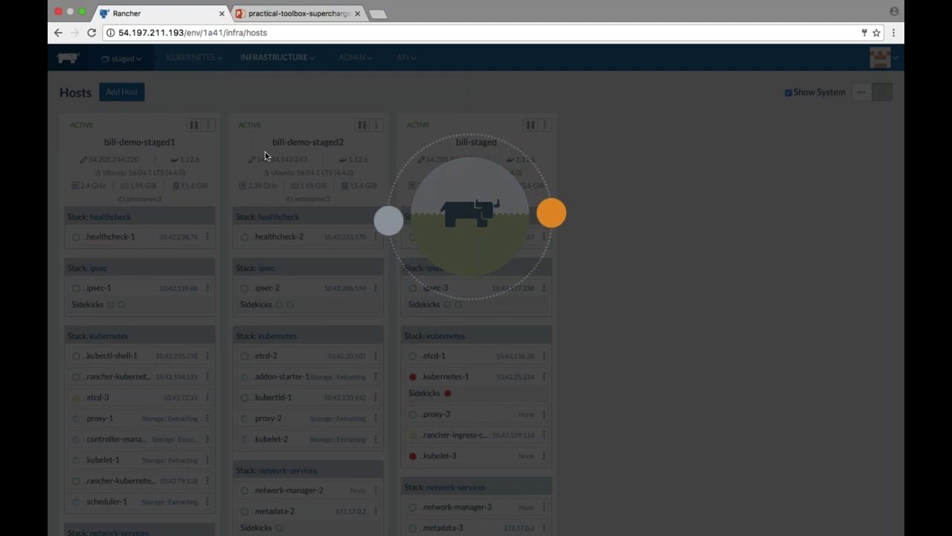
pyautogui.click(91, 36)
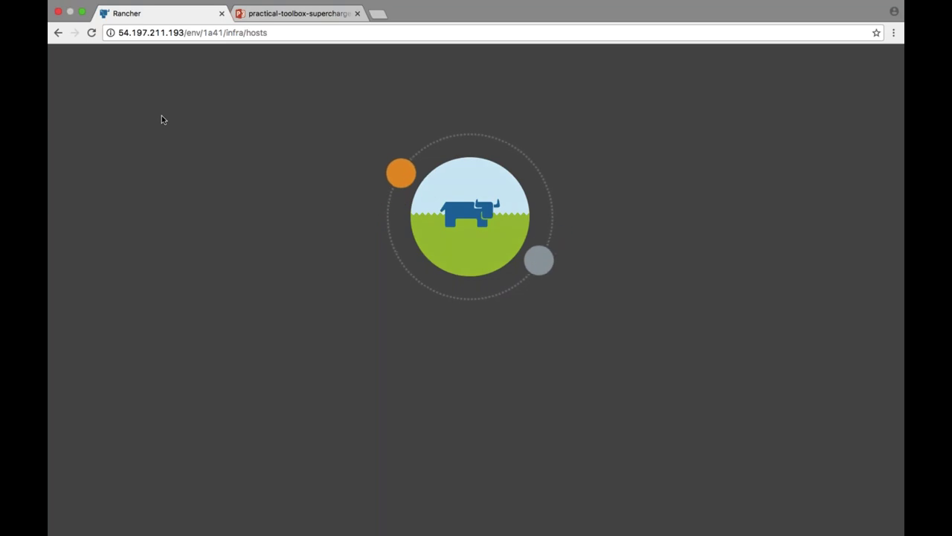
pyautogui.click(200, 38)
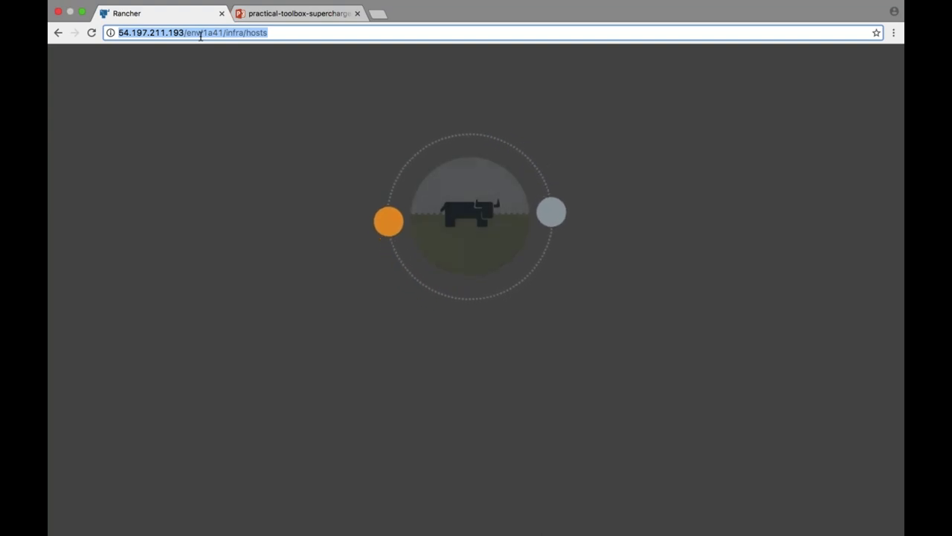
pyautogui.press('Return')
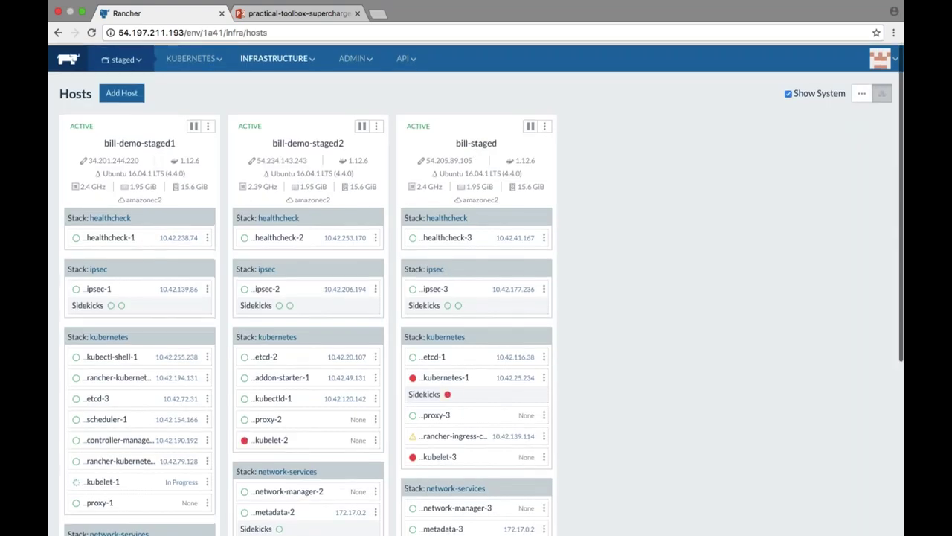
# Check the Kubernetes containers on the hosts, retry opening the Kubernetes CLI, and reload the page again.
pyautogui.scroll(-1, 475, 152)
pyautogui.scroll(1, 474, 152)
pyautogui.moveTo(190, 59)
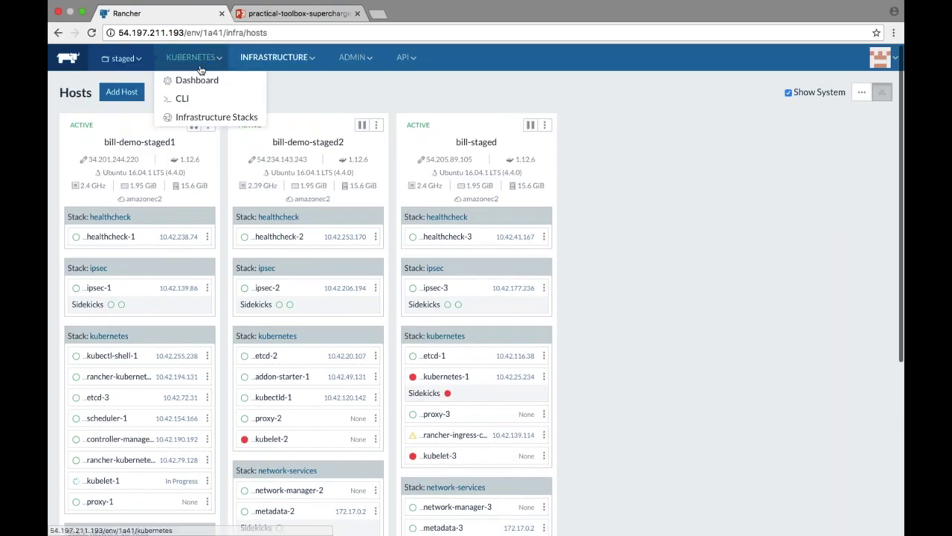
pyautogui.click(195, 99)
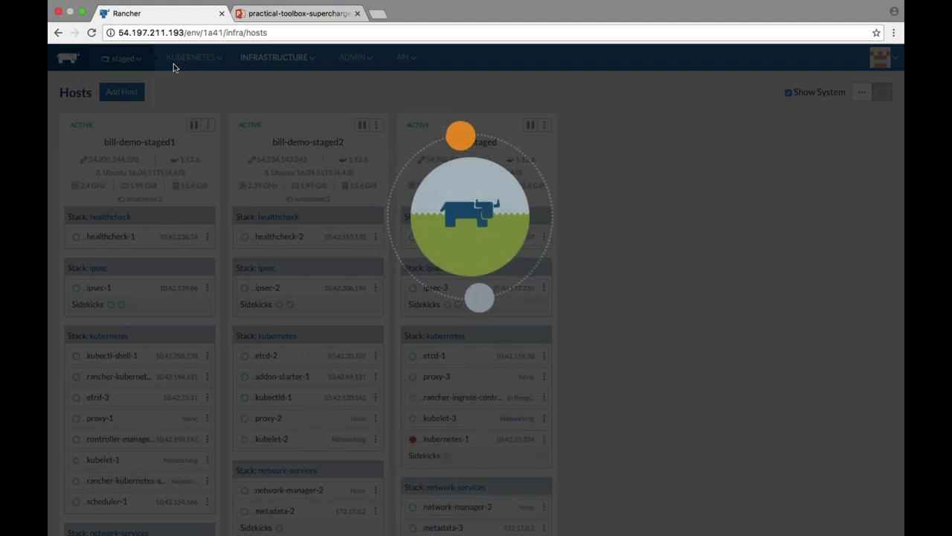
pyautogui.click(179, 35)
pyautogui.press('Return')
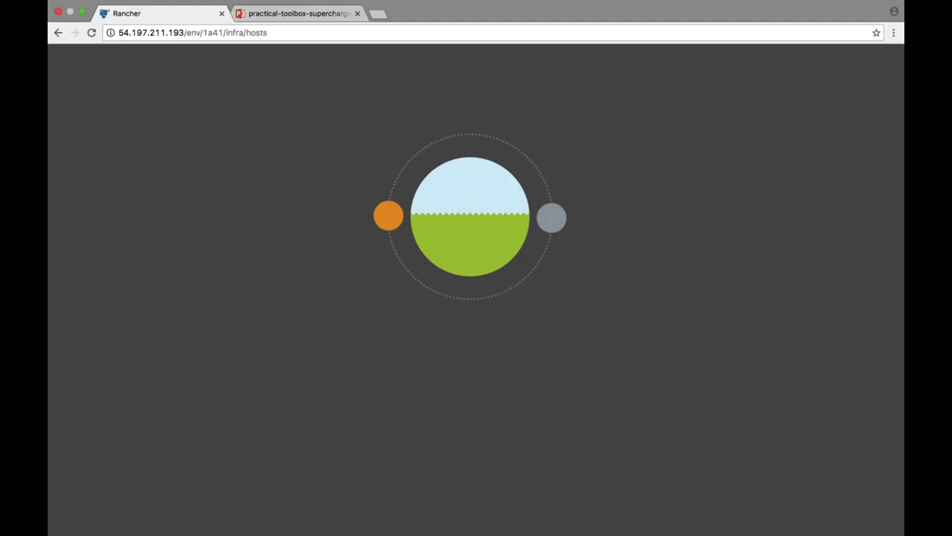
# Select the address of the hosts page and switch to the Terminal app.
pyautogui.click(289, 33)
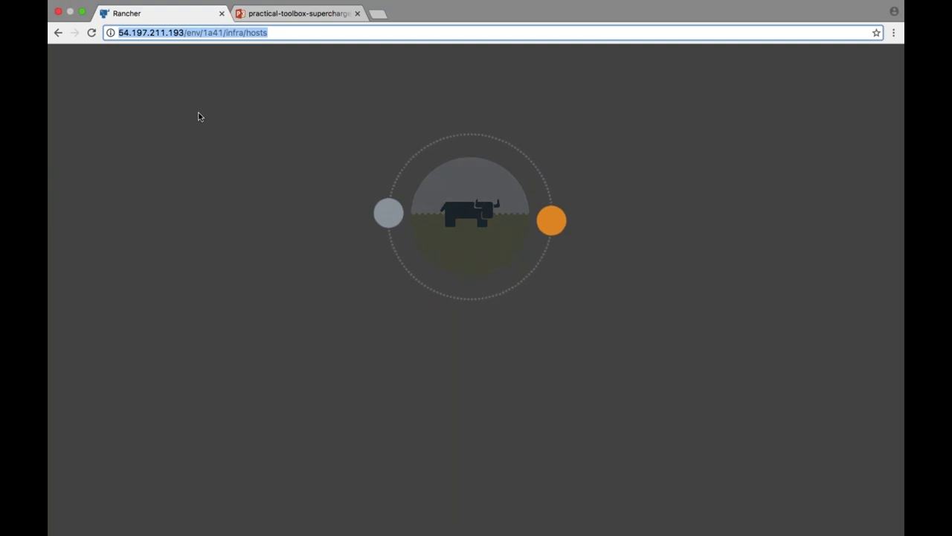
pyautogui.press('super+Tab')
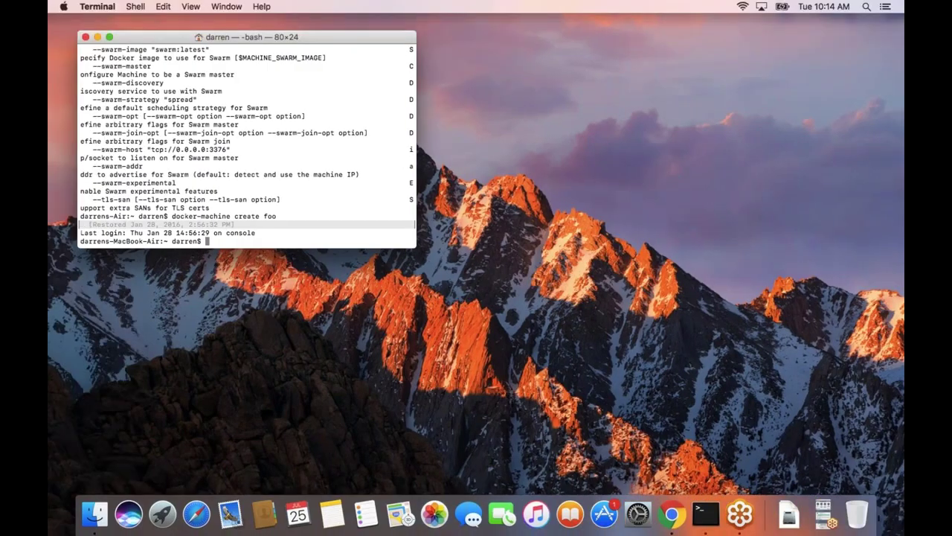
# Switch back to Chrome, shorten the hosts page address to 54.197.211.193 and load the Rancher server's root page.
pyautogui.press('super+Tab')
pyautogui.click(192, 35)
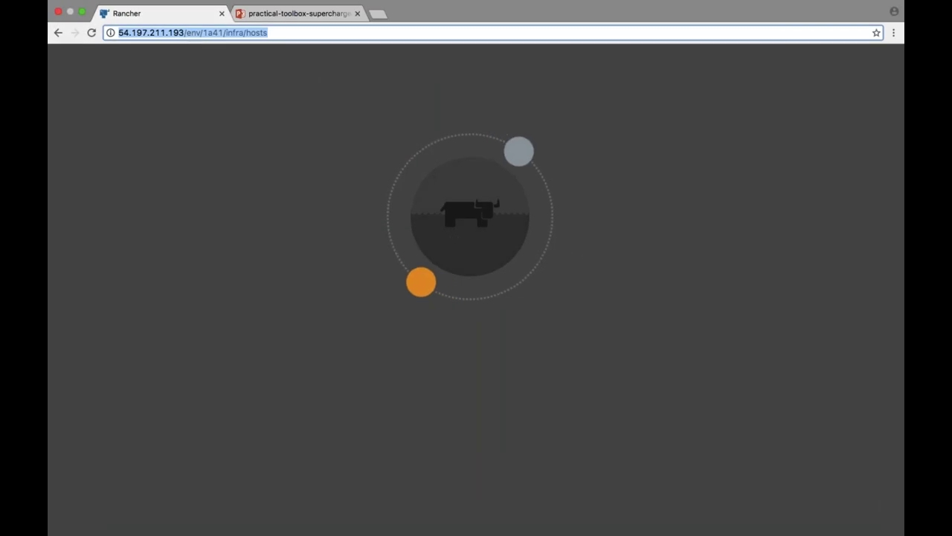
pyautogui.click(269, 33)
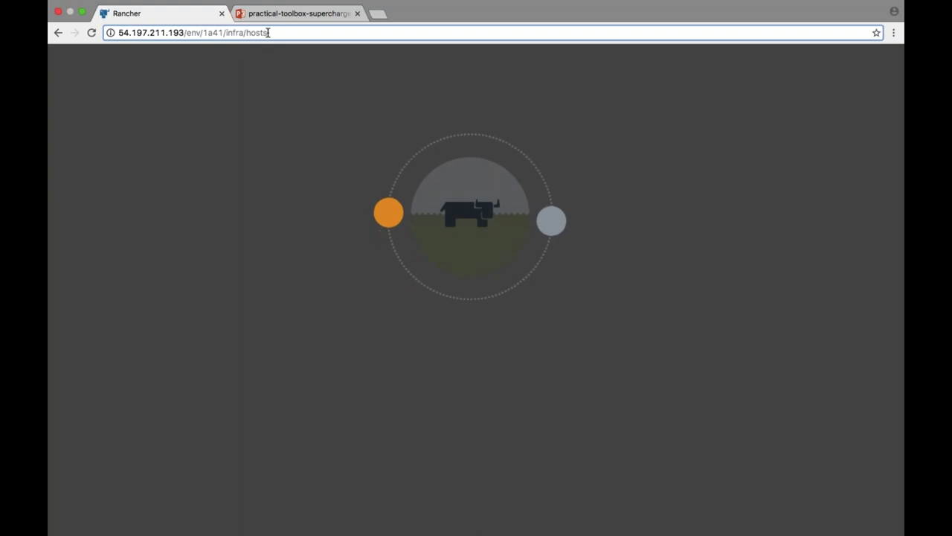
pyautogui.press('BackSpace')
pyautogui.press('BackSpace')
pyautogui.press('BackSpace')
pyautogui.press('BackSpace')
pyautogui.press('BackSpace')
pyautogui.press('BackSpace')
pyautogui.press('BackSpace')
pyautogui.press('BackSpace')
pyautogui.press('BackSpace')
pyautogui.press('BackSpace')
pyautogui.press('BackSpace')
pyautogui.press('BackSpace')
pyautogui.press('BackSpace')
pyautogui.press('BackSpace')
pyautogui.press('BackSpace')
pyautogui.press('BackSpace')
pyautogui.press('BackSpace')
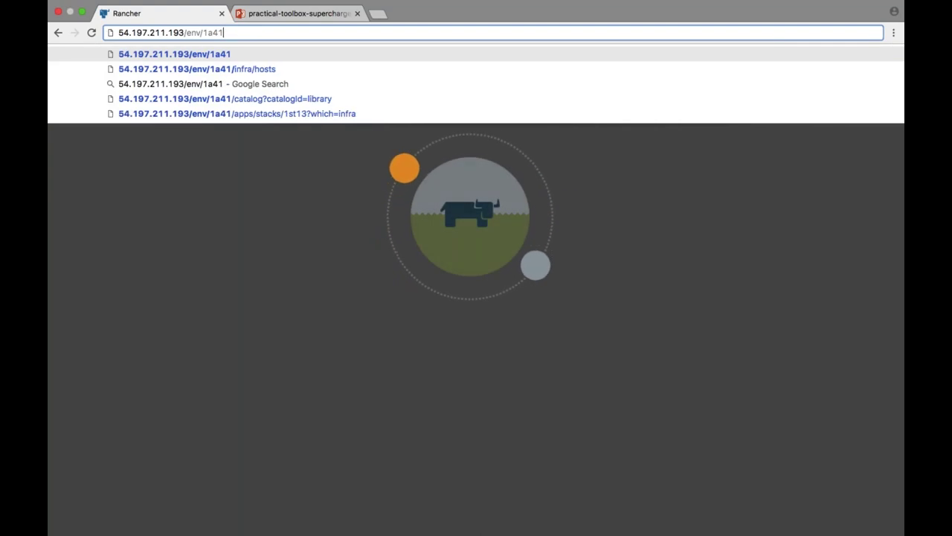
pyautogui.press('BackSpace')
pyautogui.press('BackSpace')
pyautogui.press('BackSpace')
pyautogui.press('Return')
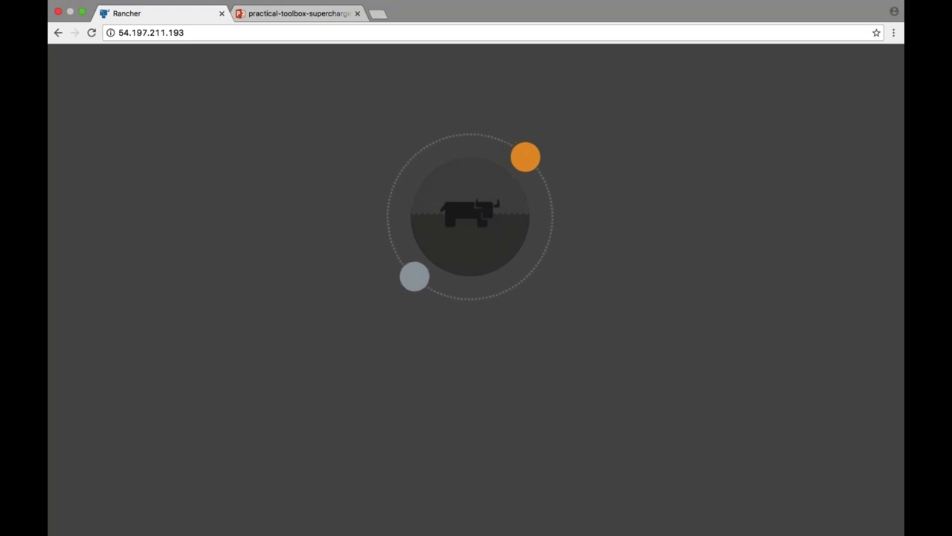
# Load the Rancher root address 54.197.211.193 again, retrying a second time.
pyautogui.press('super+l')
pyautogui.press('Return')
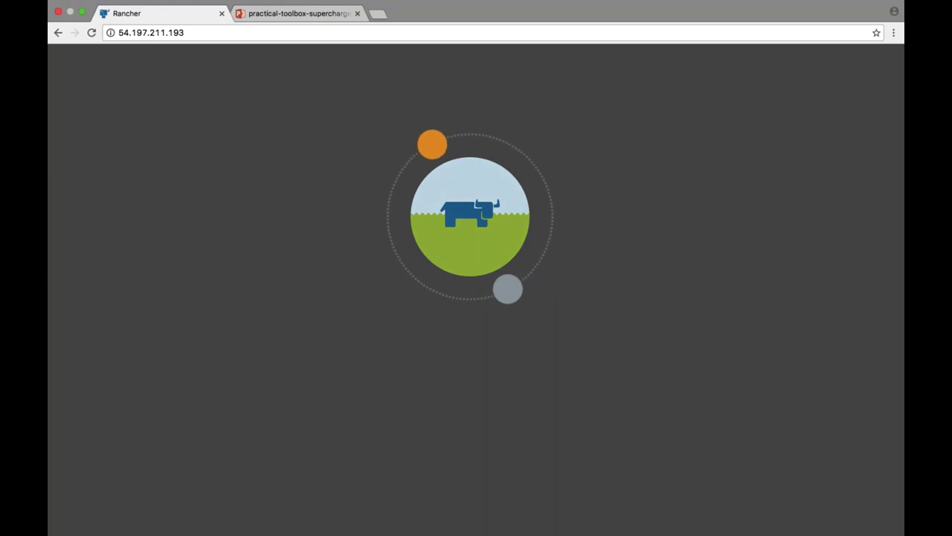
pyautogui.press('super+l')
pyautogui.press('Return')
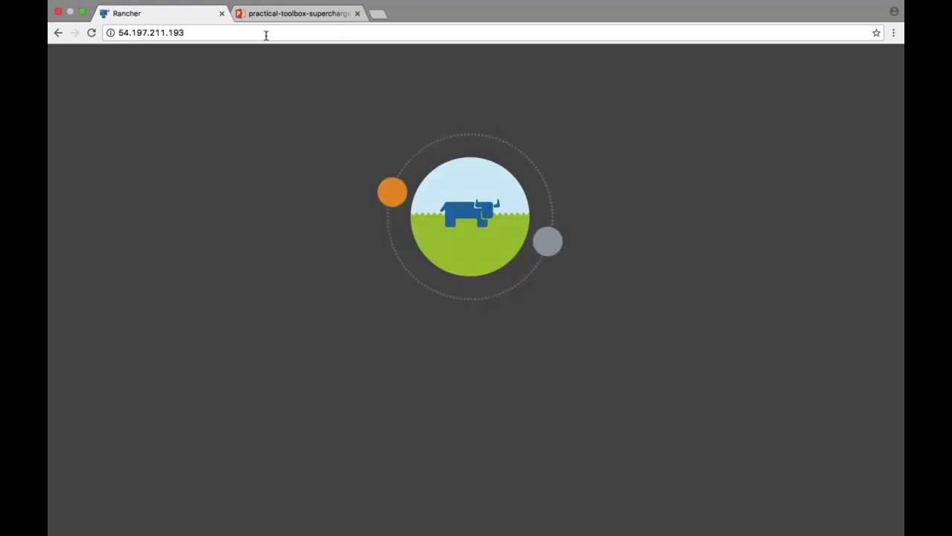
# View the Kubernetes demo slide in the PowerPoint Online presentation and return to the Rancher page.
pyautogui.click(265, 35)
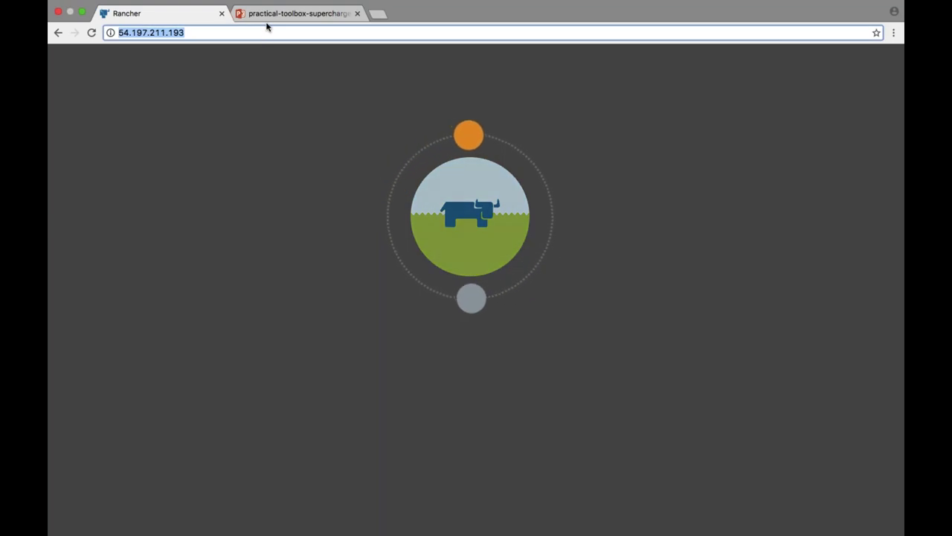
pyautogui.click(265, 29)
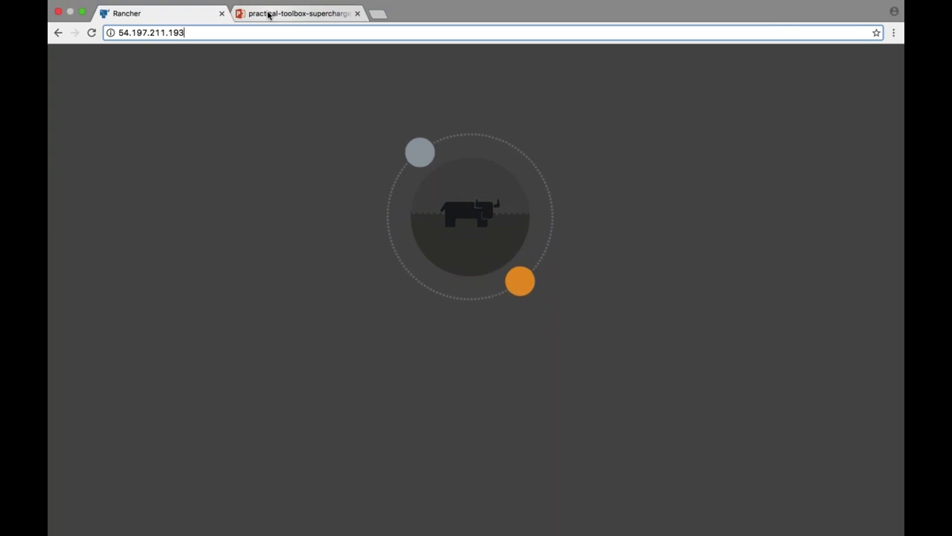
pyautogui.click(268, 12)
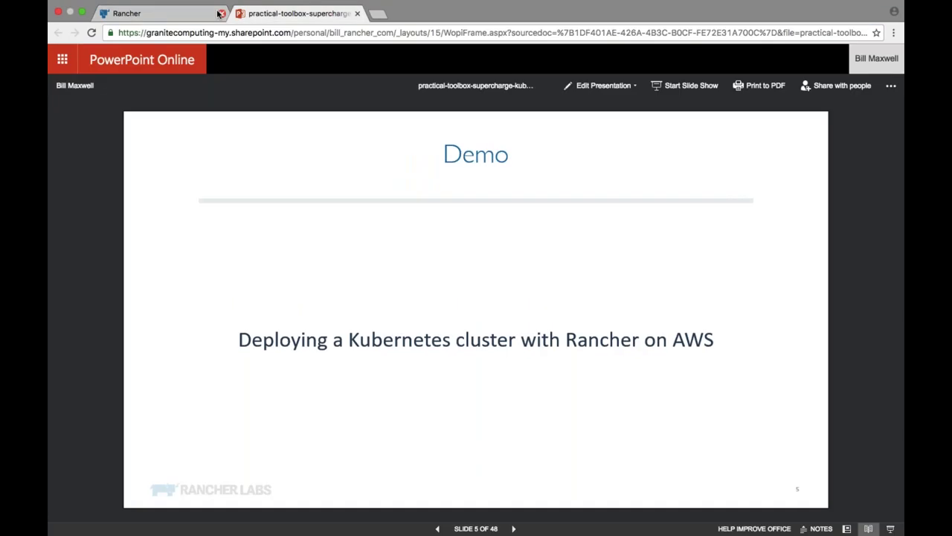
pyautogui.click(191, 13)
# Switch from the Rancher page in Chrome to the GoToMeeting app.
pyautogui.press('super+Tab')
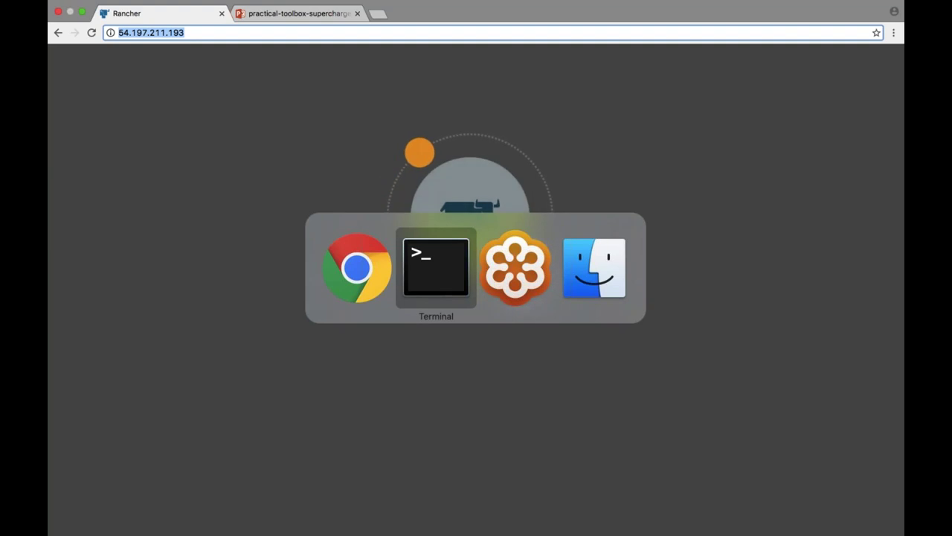
pyautogui.press('super+Tab')
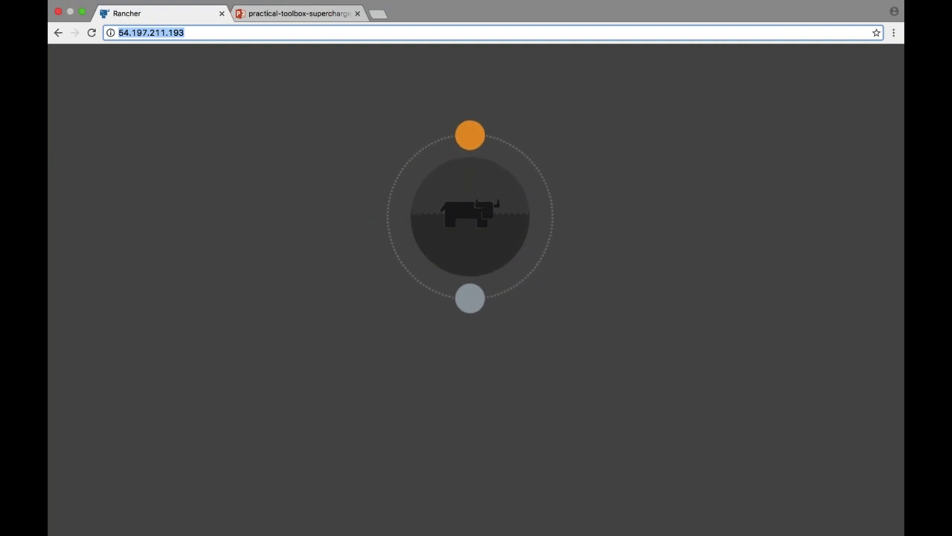
pyautogui.press('super+Tab')
pyautogui.press('Tab')
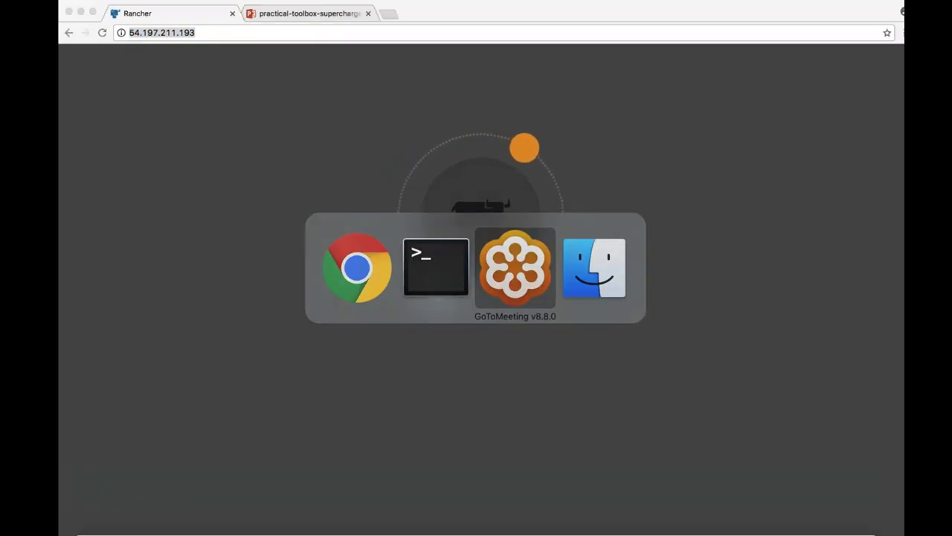